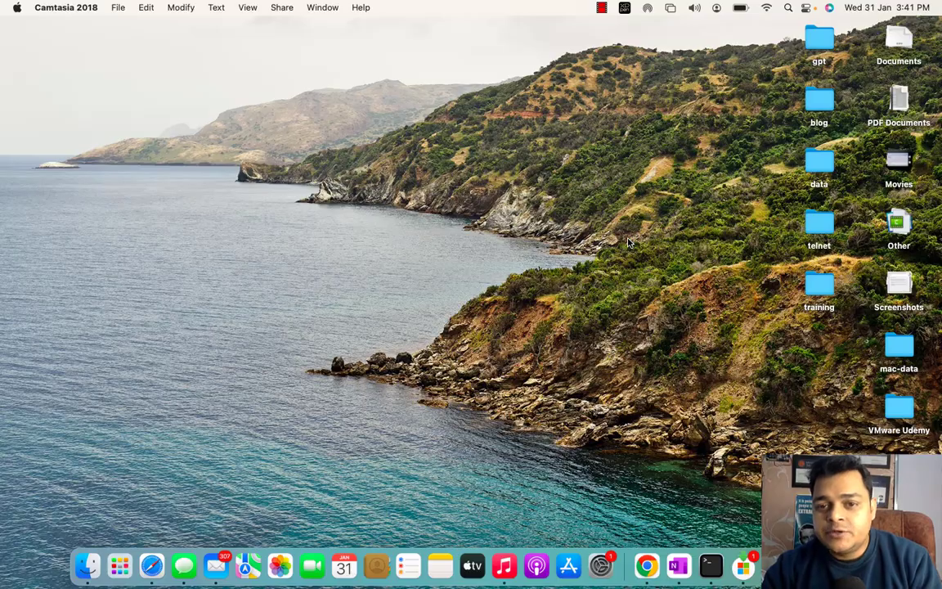
Step: Launch the Microsoft 365 admin center in a new tab from the office.com app launcher
{"action": "left_click", "coordinate": [646, 566]}
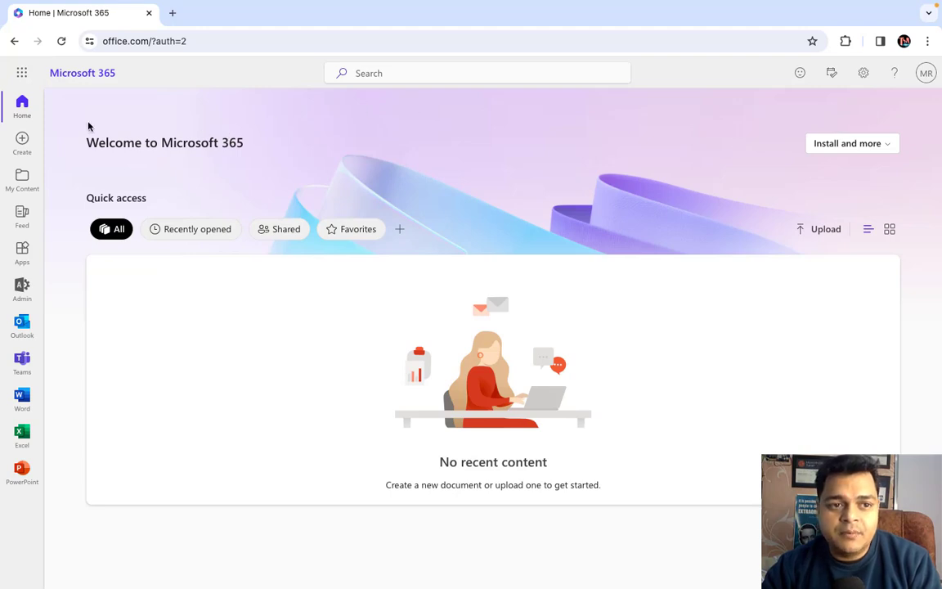
{"action": "left_click", "coordinate": [22, 75]}
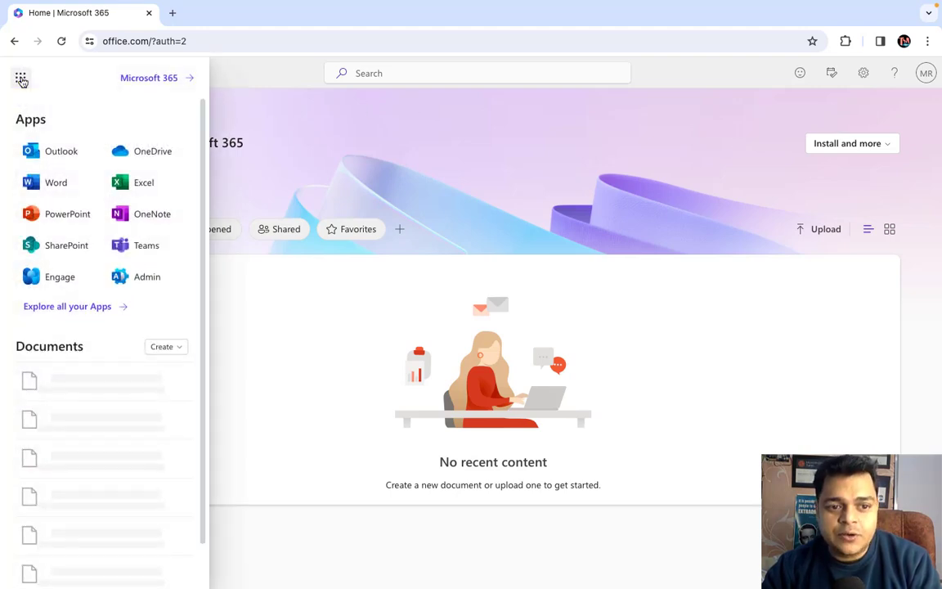
{"action": "left_click", "coordinate": [148, 277]}
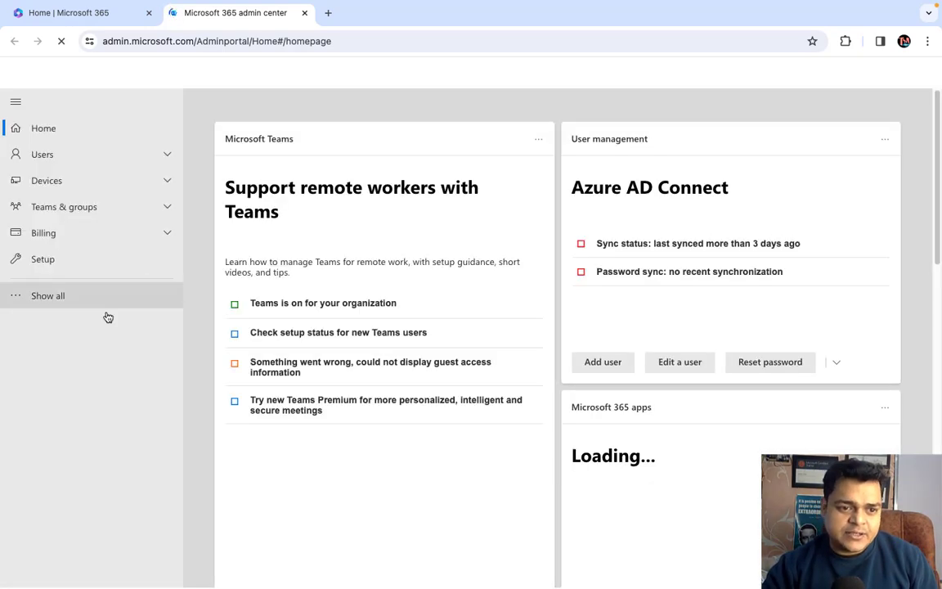
Step: Expand the full admin navigation and bring the Admin centers group into view
{"action": "left_click", "coordinate": [98, 298]}
{"action": "scroll", "coordinate": [93, 532], "scroll_direction": "down", "scroll_amount": 2}
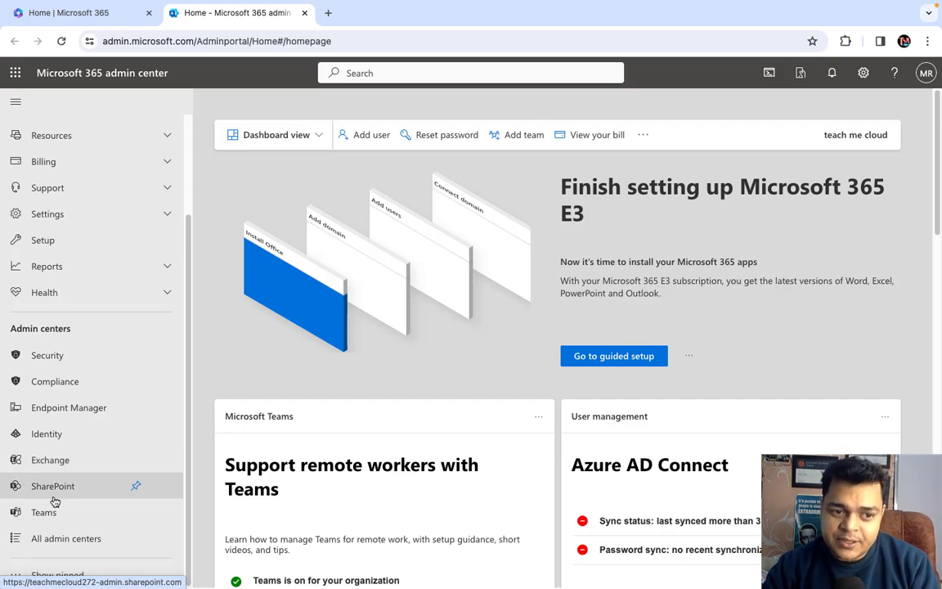
Step: Open the Security admin center and sign in with the existing account
{"action": "left_click", "coordinate": [49, 360]}
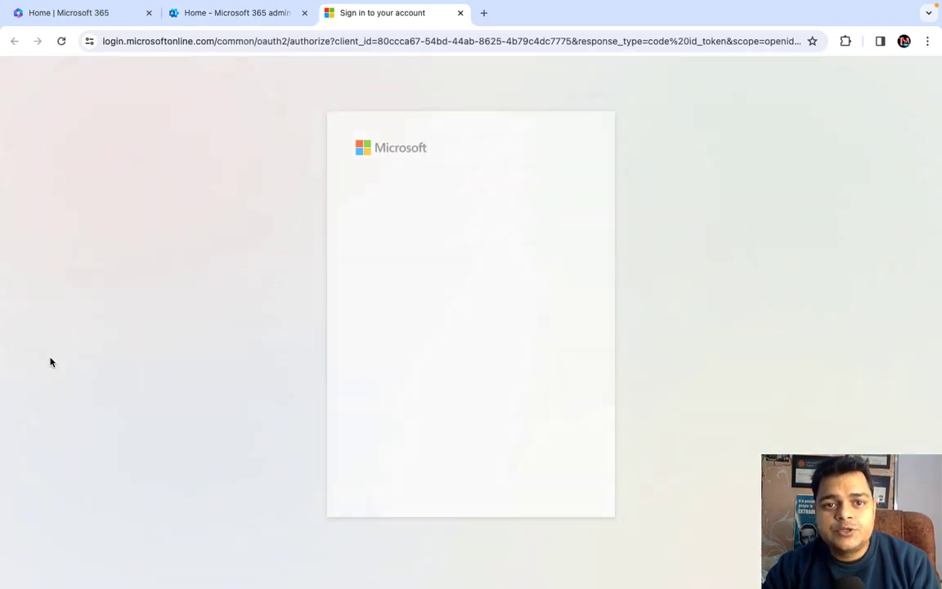
{"action": "left_click", "coordinate": [515, 211]}
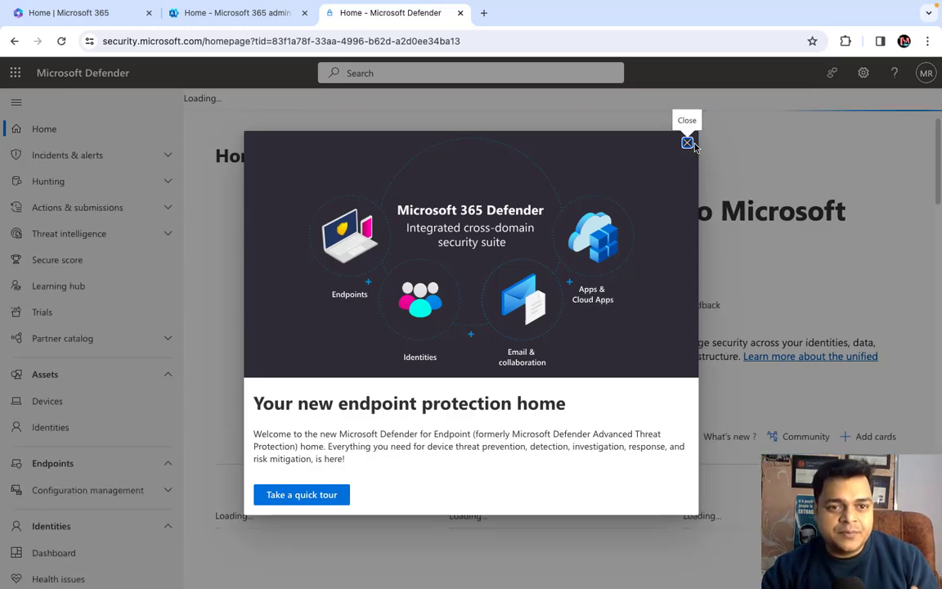
Step: Dismiss the welcome dialog plus the incidents, feedback and help tips
{"action": "left_click", "coordinate": [687, 144]}
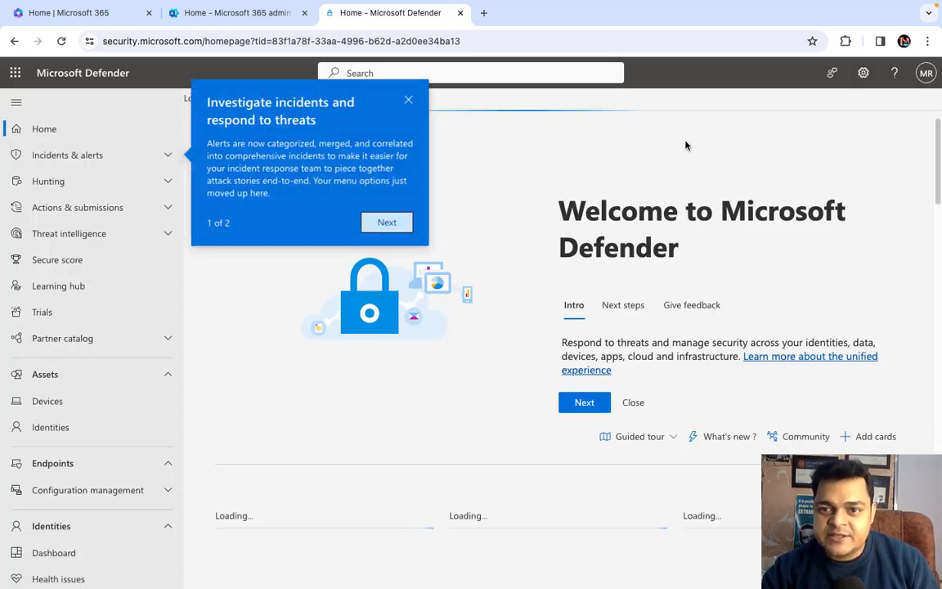
{"action": "left_click", "coordinate": [409, 100]}
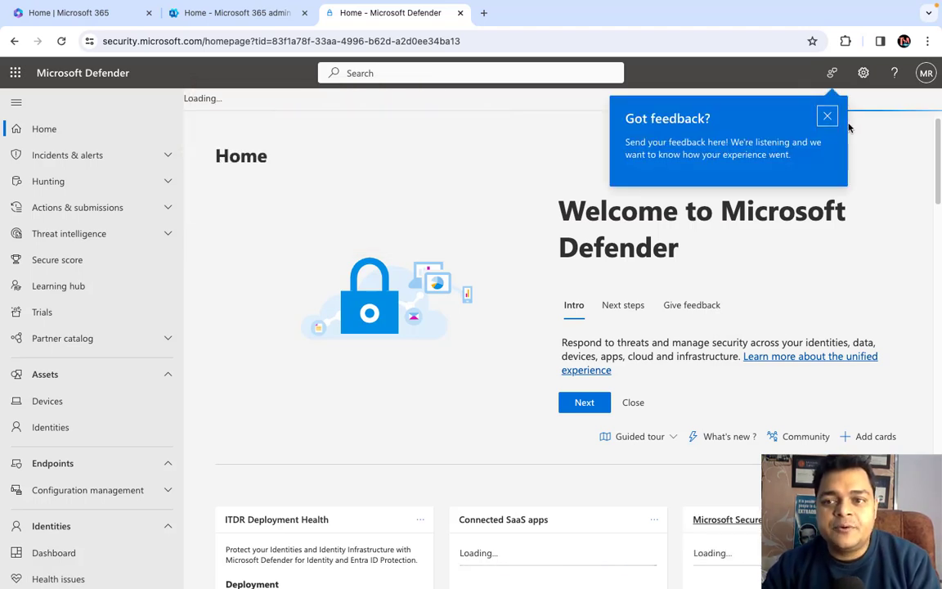
{"action": "left_click", "coordinate": [828, 115]}
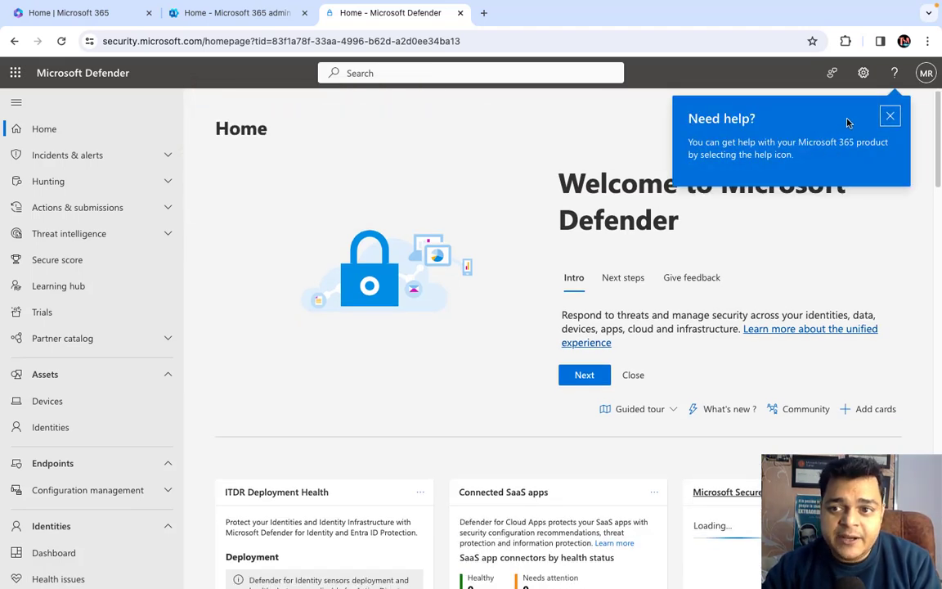
{"action": "left_click", "coordinate": [891, 116]}
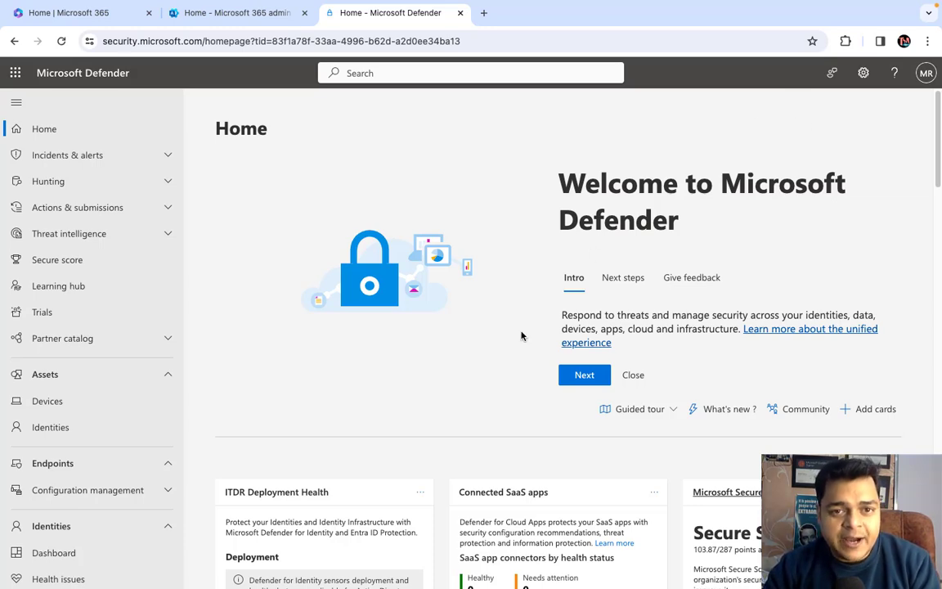
Step: Scroll the Defender home page to the card row showing Secure Score 36.19%
{"action": "scroll", "coordinate": [521, 336], "scroll_direction": "down", "scroll_amount": 2}
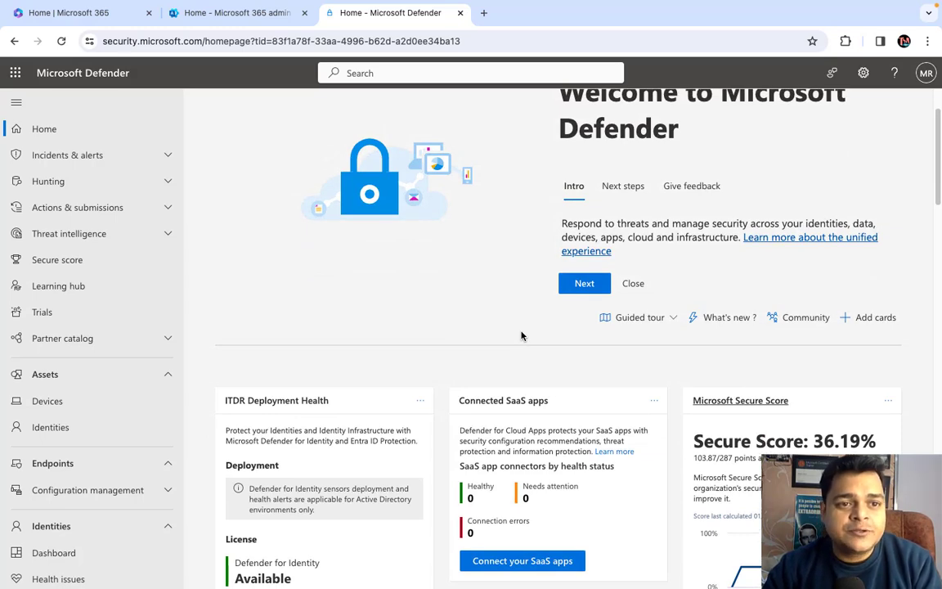
{"action": "scroll", "coordinate": [521, 336], "scroll_direction": "up", "scroll_amount": 2}
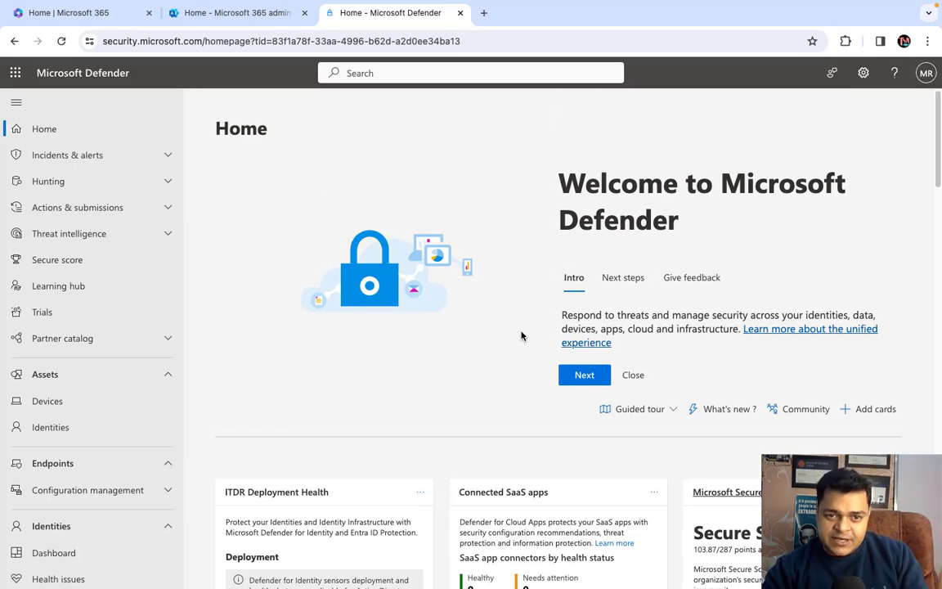
{"action": "scroll", "coordinate": [521, 335], "scroll_direction": "down", "scroll_amount": 6}
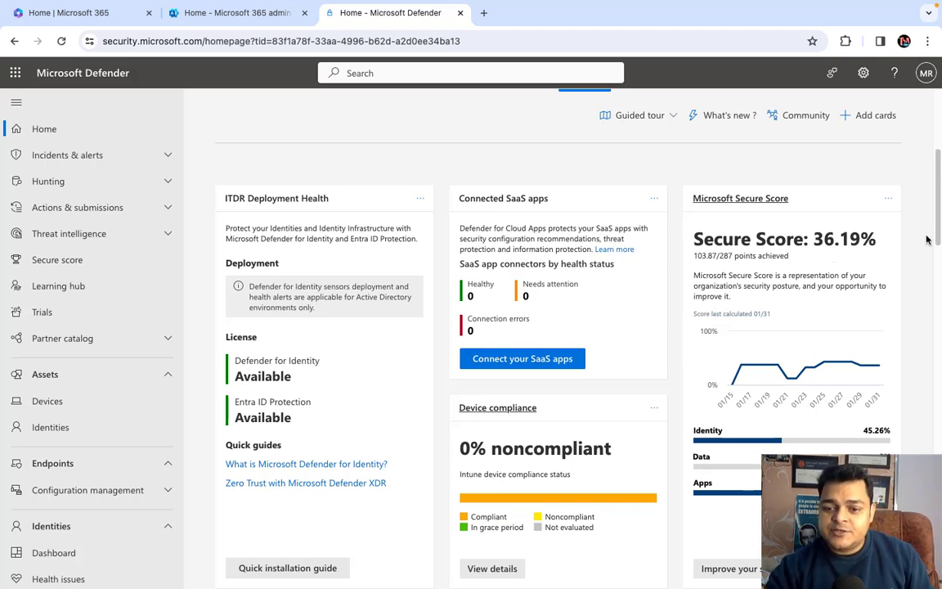
{"action": "mouse_move", "coordinate": [817, 386]}
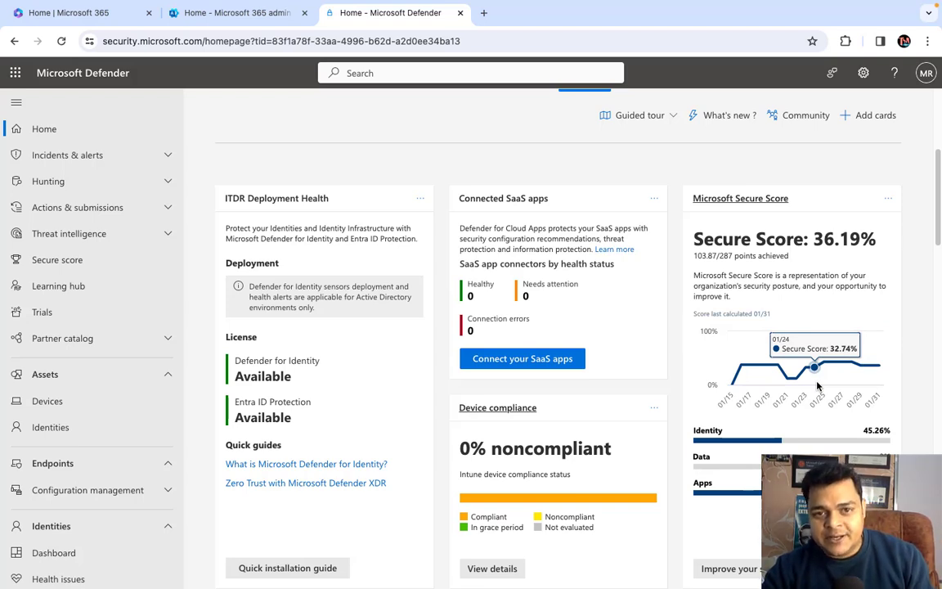
{"action": "scroll", "coordinate": [799, 422], "scroll_direction": "down", "scroll_amount": 2}
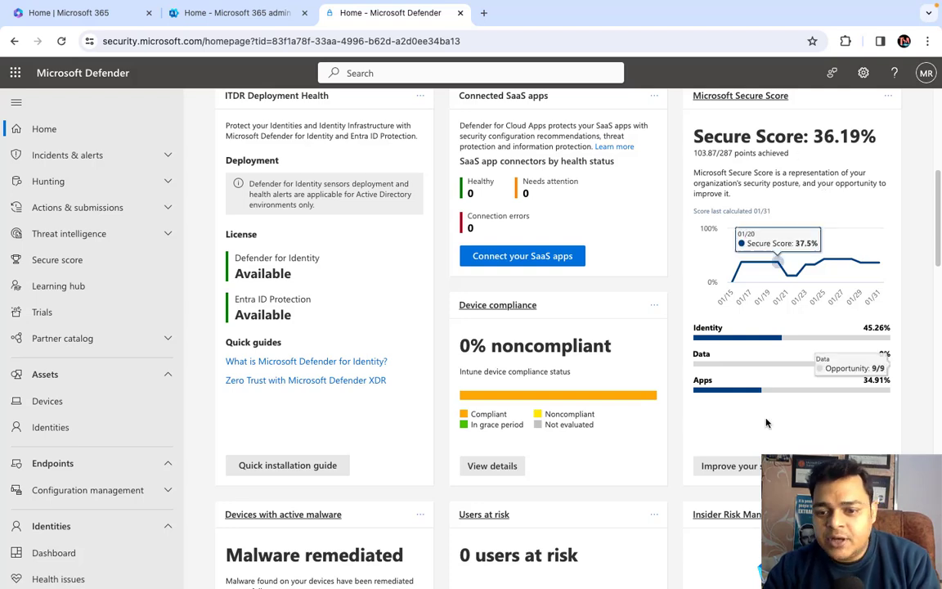
Step: Open Improve your score on the Microsoft Secure Score card
{"action": "left_click", "coordinate": [736, 470]}
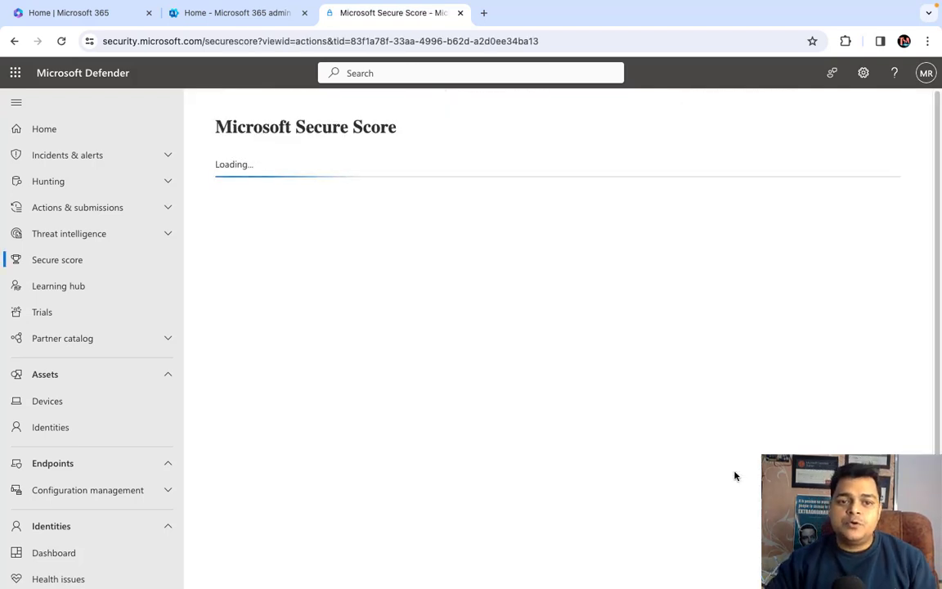
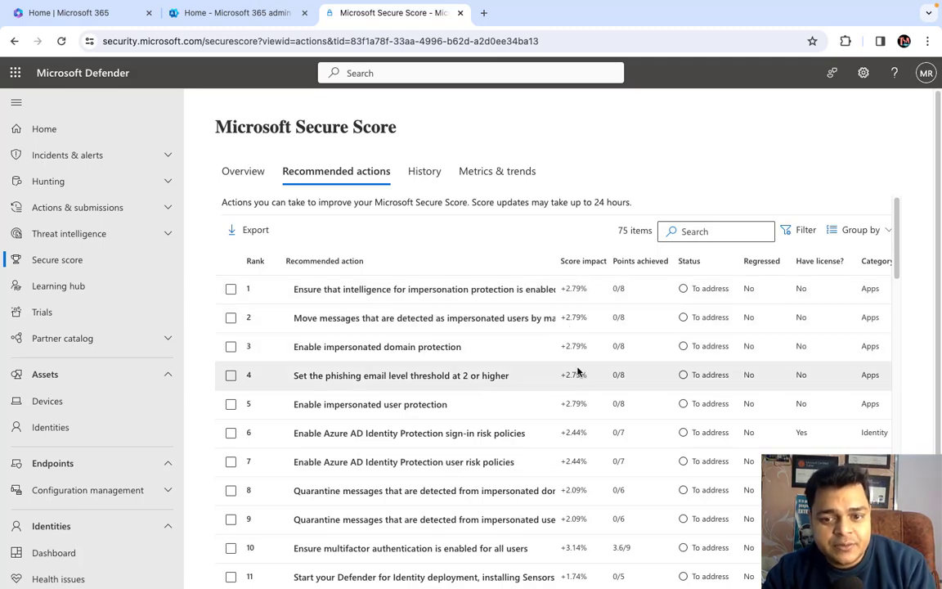
{"action": "scroll", "coordinate": [578, 369], "scroll_direction": "down", "scroll_amount": 4}
{"action": "scroll", "coordinate": [578, 369], "scroll_direction": "down", "scroll_amount": 6}
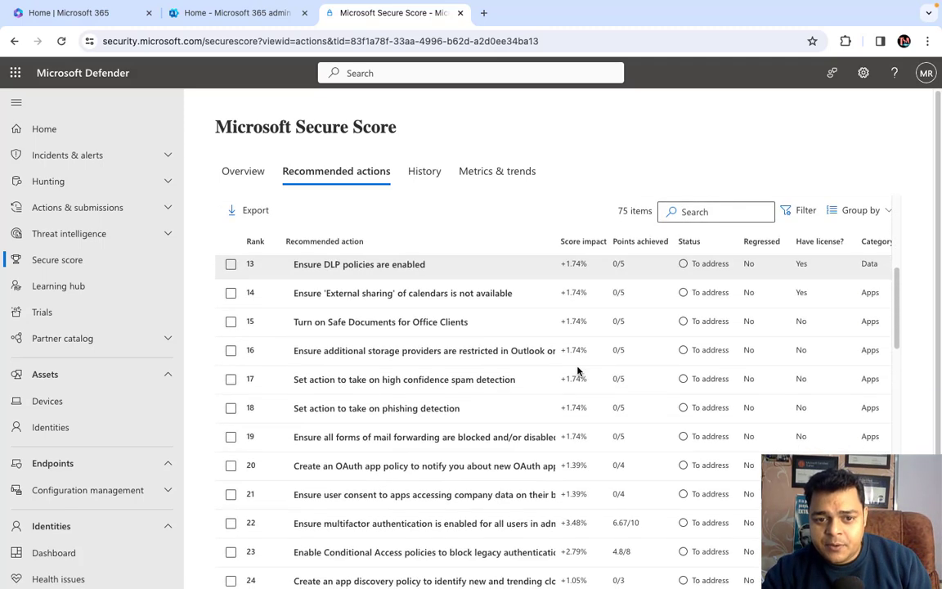
{"action": "scroll", "coordinate": [574, 434], "scroll_direction": "down", "scroll_amount": 3}
{"action": "scroll", "coordinate": [574, 435], "scroll_direction": "up", "scroll_amount": 10}
{"action": "scroll", "coordinate": [575, 437], "scroll_direction": "down", "scroll_amount": 20}
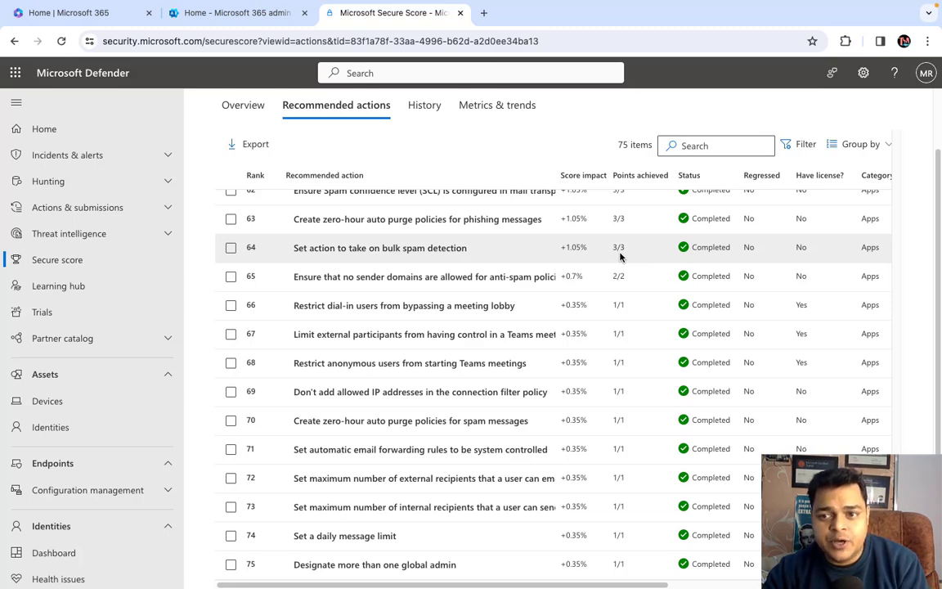
{"action": "scroll", "coordinate": [620, 255], "scroll_direction": "up", "scroll_amount": 7}
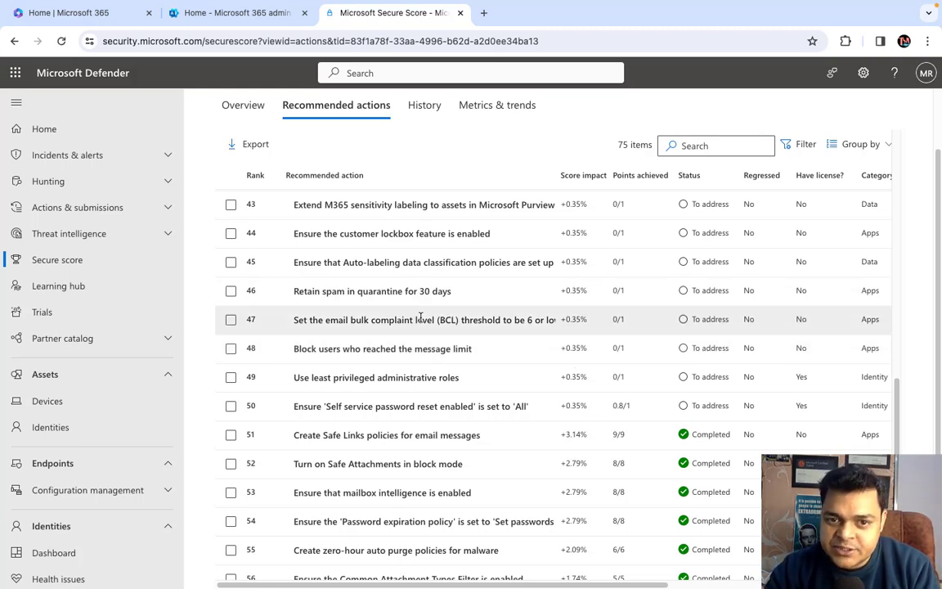
{"action": "scroll", "coordinate": [420, 319], "scroll_direction": "up", "scroll_amount": 15}
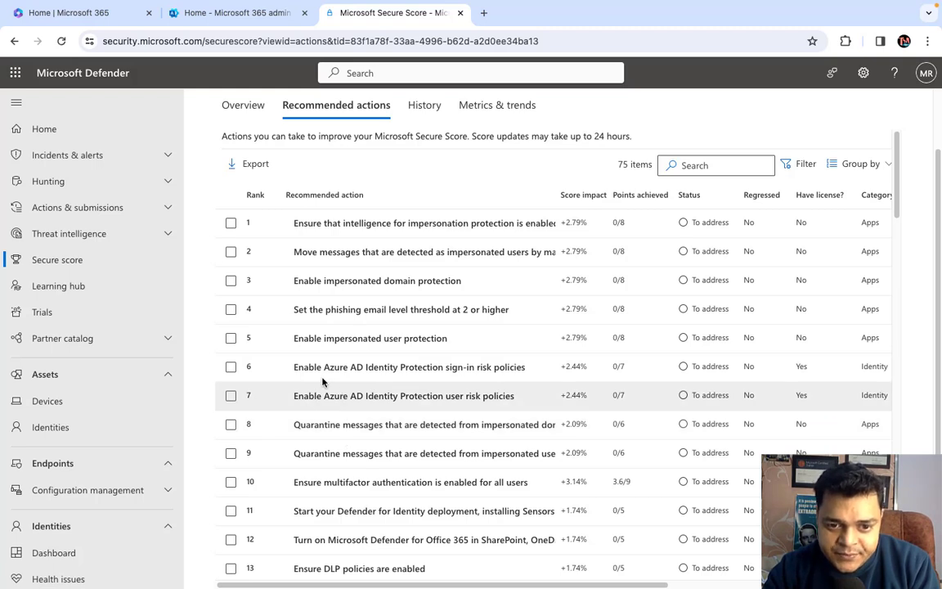
Step: Open the 'Enable Azure AD Identity Protection sign-in risk policies' details and choose Manage in Microsoft Azure
{"action": "left_click", "coordinate": [230, 367]}
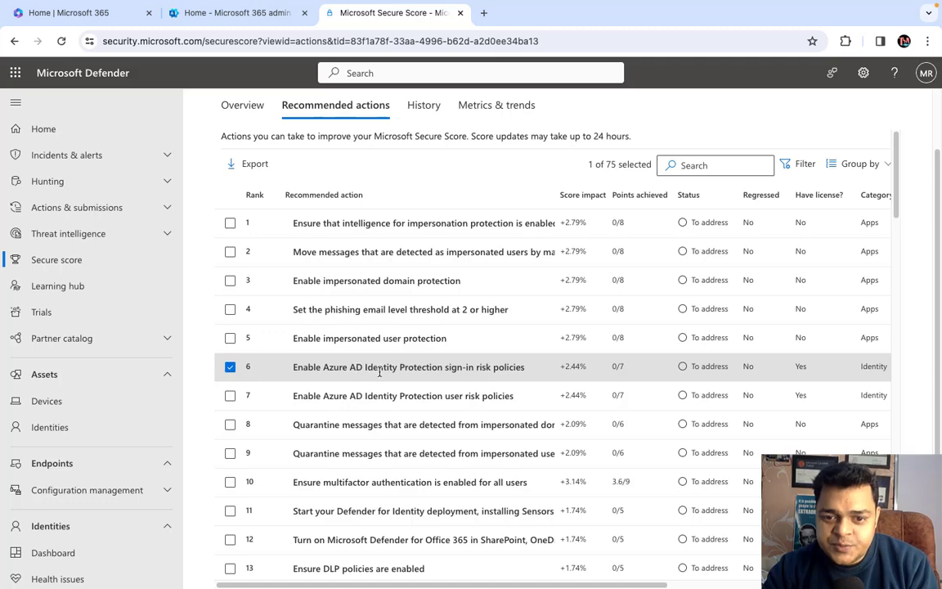
{"action": "left_click_drag", "start_coordinate": [521, 368], "coordinate": [323, 370]}
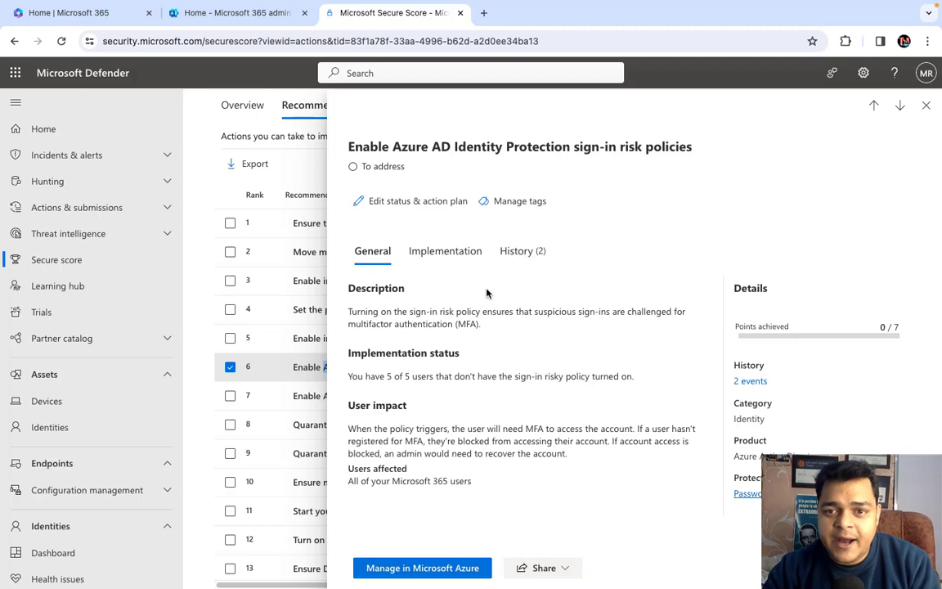
{"action": "left_click", "coordinate": [425, 571]}
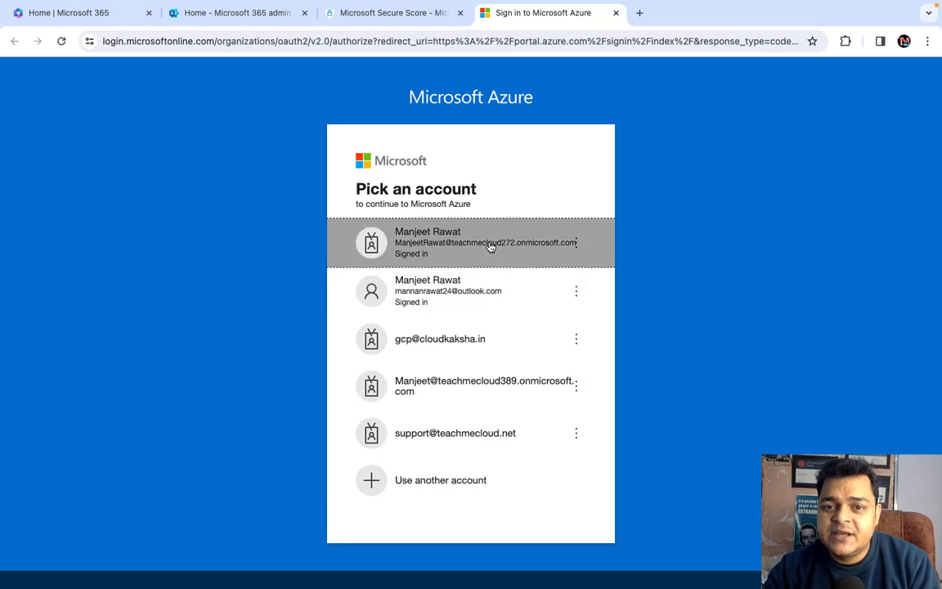
Step: Sign in with the admin account, then enable sign-in risk policy enforcement and save
{"action": "left_click", "coordinate": [491, 247]}
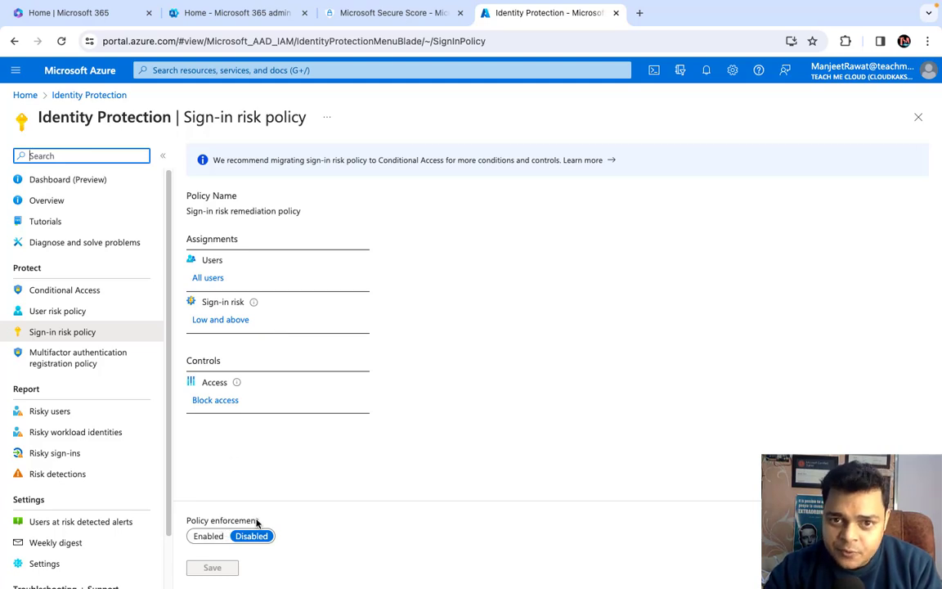
{"action": "left_click", "coordinate": [207, 539]}
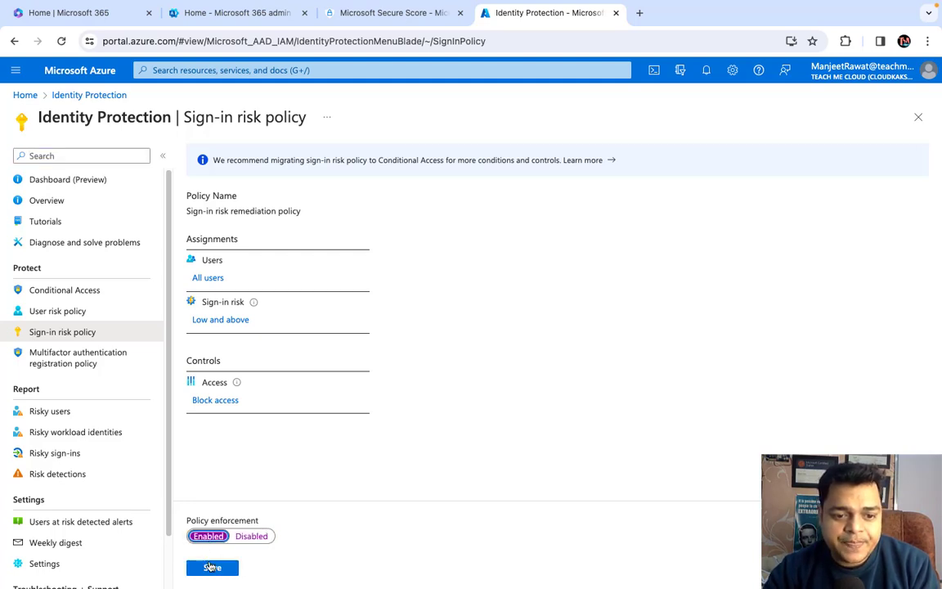
{"action": "left_click", "coordinate": [211, 569]}
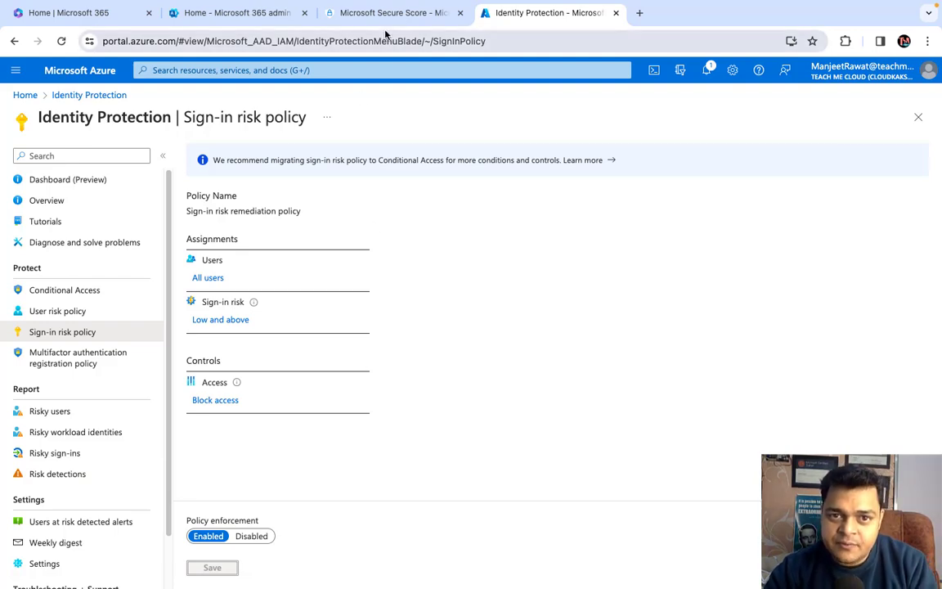
Step: From the Microsoft 365 admin center sidebar, launch the Security (Microsoft Defender) admin portal
{"action": "left_click", "coordinate": [360, 13]}
{"action": "left_click", "coordinate": [241, 15]}
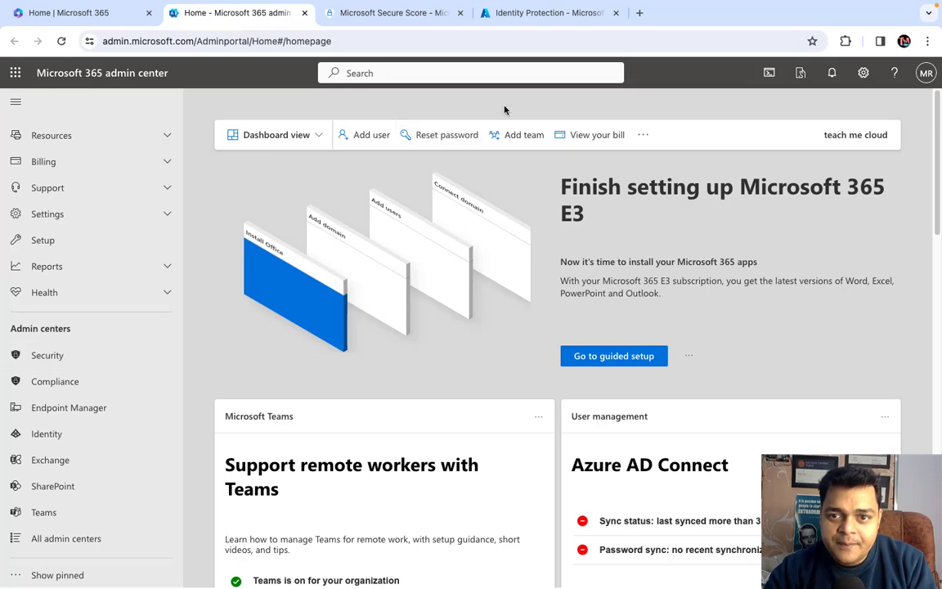
{"action": "scroll", "coordinate": [524, 362], "scroll_direction": "down", "scroll_amount": 3}
{"action": "scroll", "coordinate": [522, 364], "scroll_direction": "down", "scroll_amount": 3}
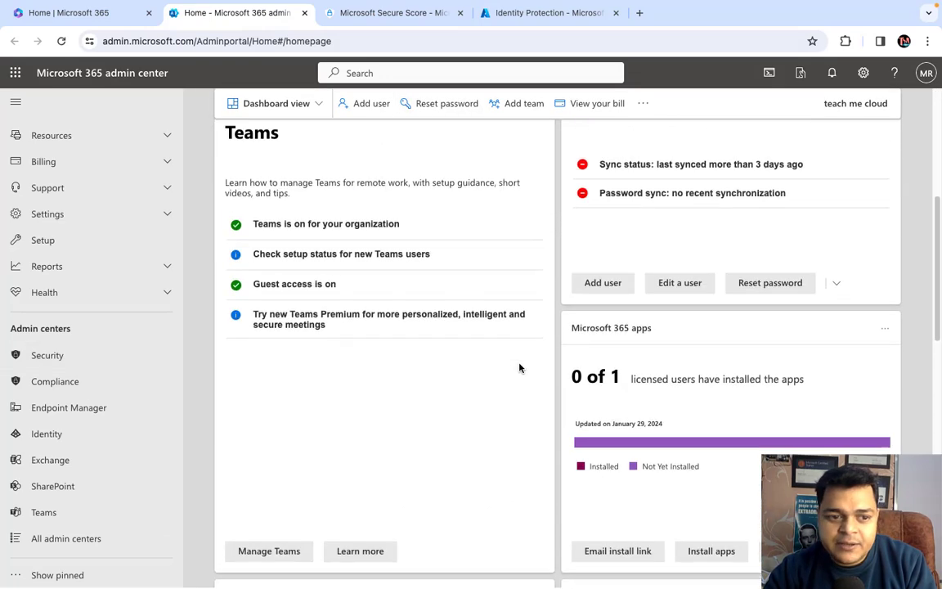
{"action": "scroll", "coordinate": [519, 368], "scroll_direction": "up", "scroll_amount": 3}
{"action": "left_click", "coordinate": [37, 365]}
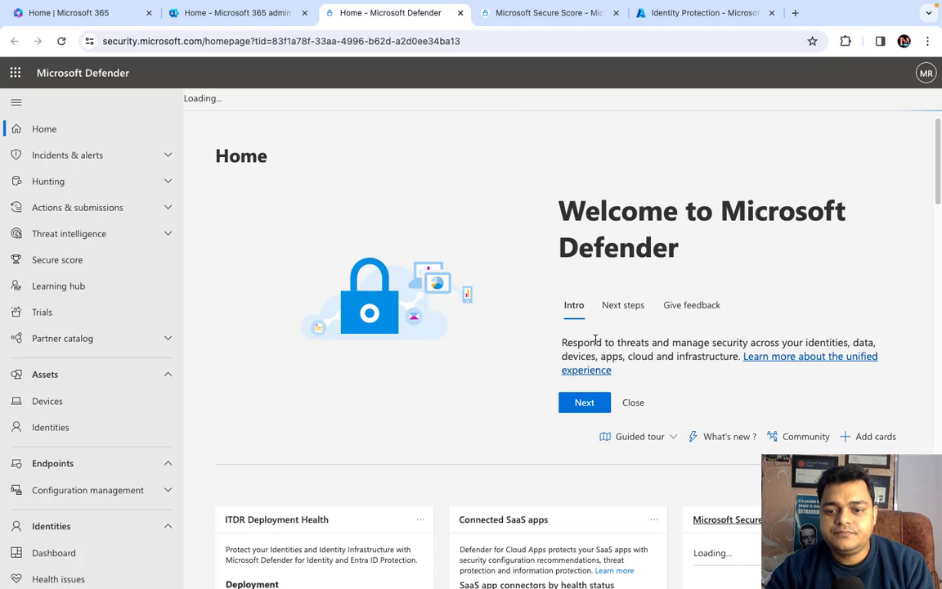
Step: Reload the Defender home page to see Secure Score 36.19%, then return to the Azure tab
{"action": "scroll", "coordinate": [596, 340], "scroll_direction": "down", "scroll_amount": 3}
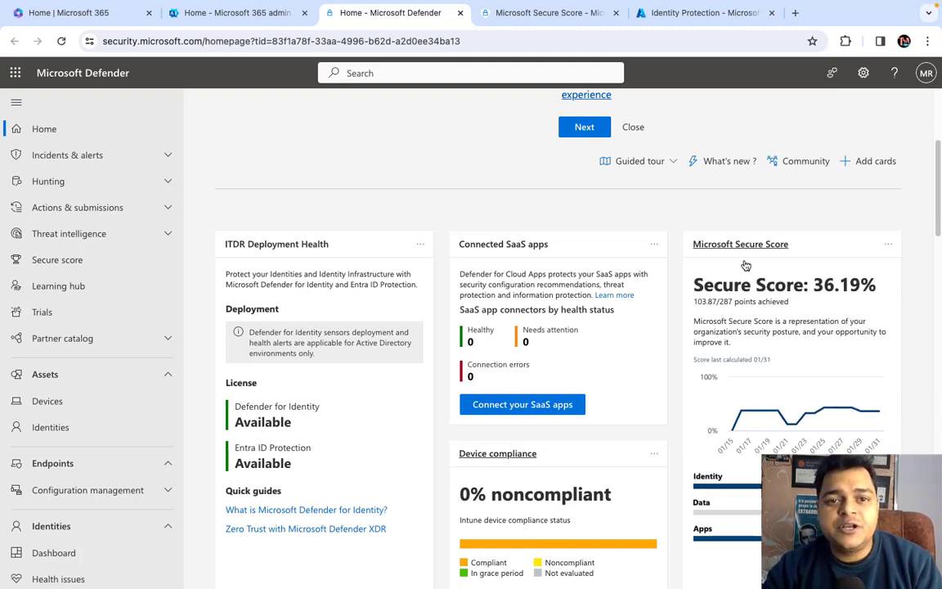
{"action": "left_click", "coordinate": [551, 41]}
{"action": "key", "text": "Return"}
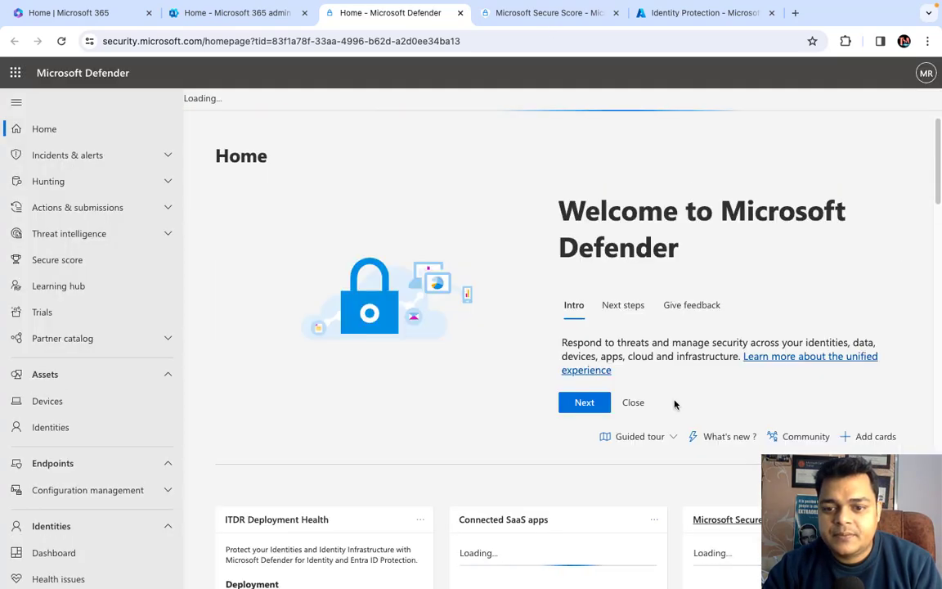
{"action": "scroll", "coordinate": [673, 404], "scroll_direction": "down", "scroll_amount": 2}
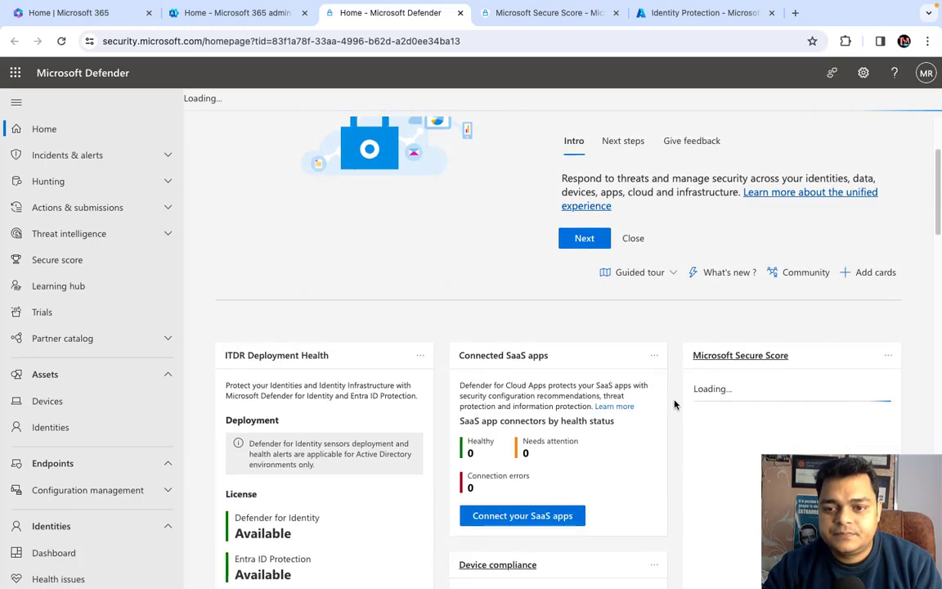
{"action": "scroll", "coordinate": [675, 404], "scroll_direction": "down", "scroll_amount": 2}
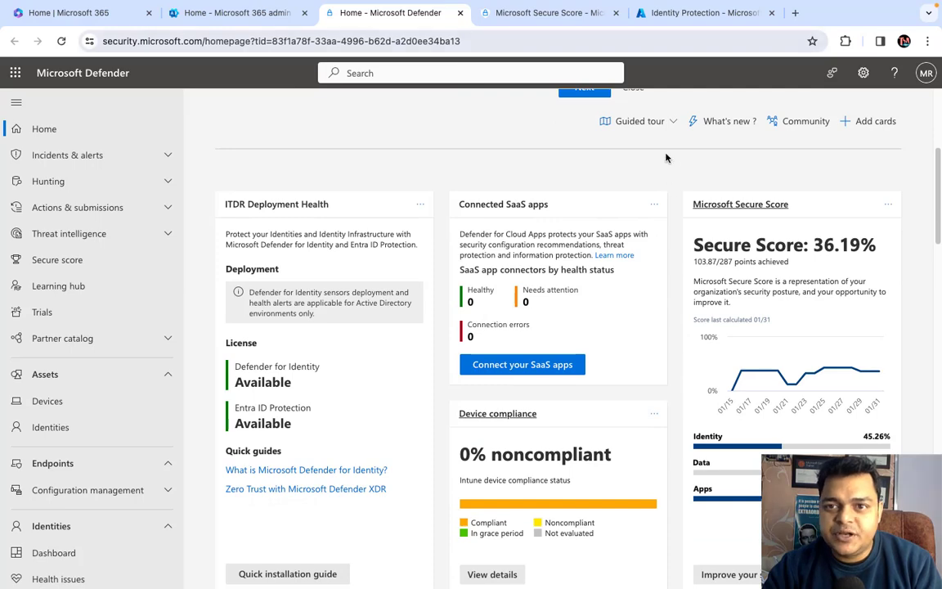
{"action": "left_click", "coordinate": [696, 12]}
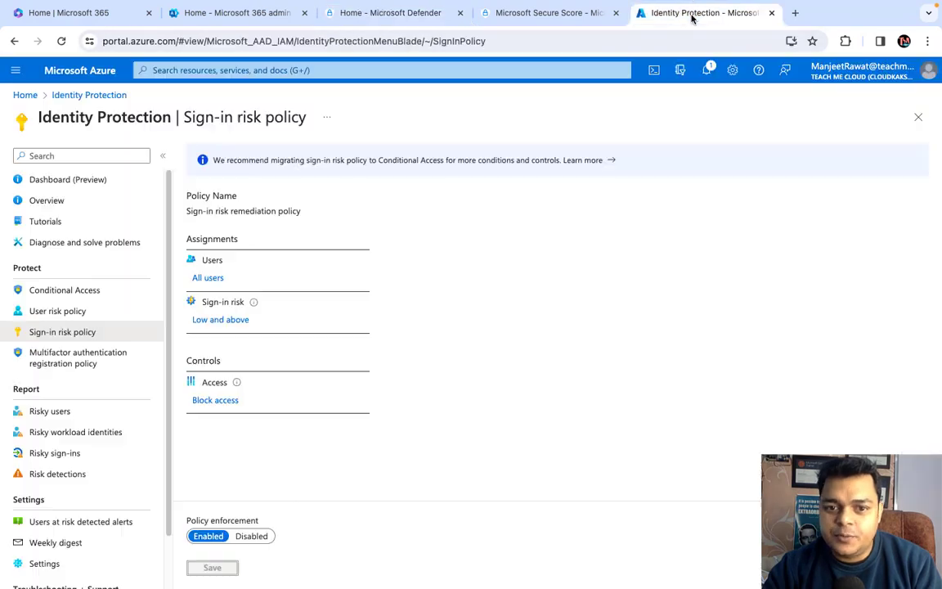
Step: Review the policy's users and the Conditional Access migration note, then create a new Conditional Access policy
{"action": "left_click", "coordinate": [214, 280]}
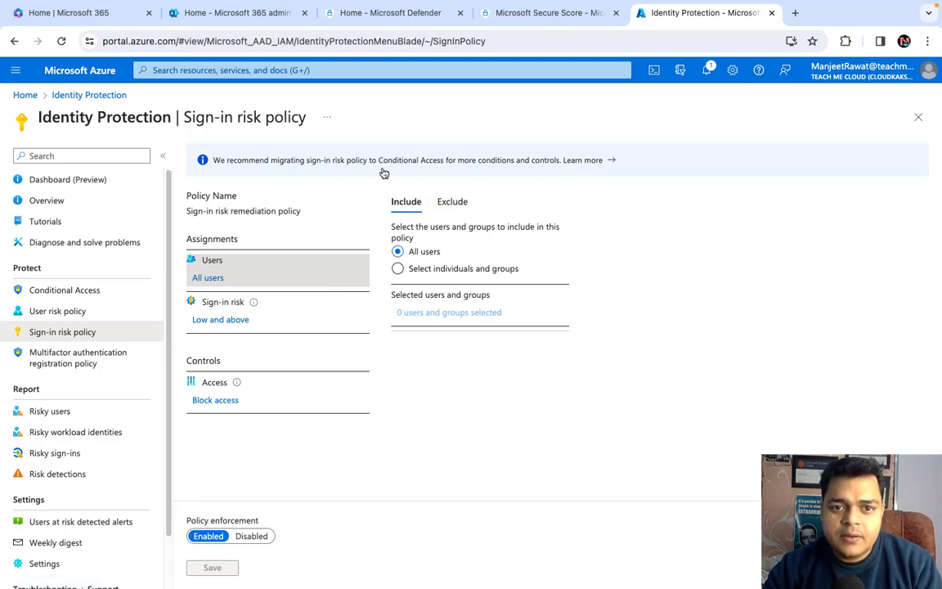
{"action": "left_click", "coordinate": [578, 161]}
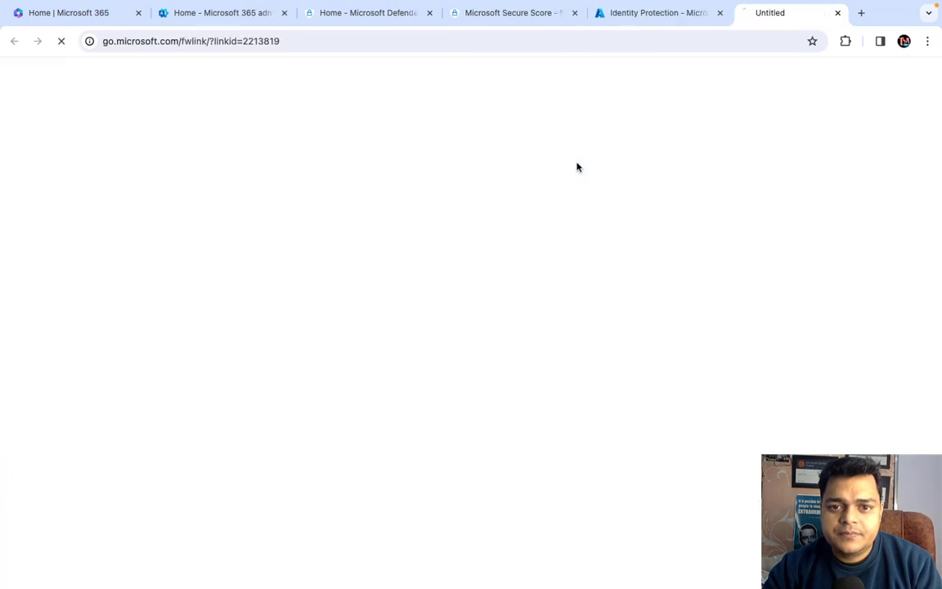
{"action": "left_click", "coordinate": [851, 12]}
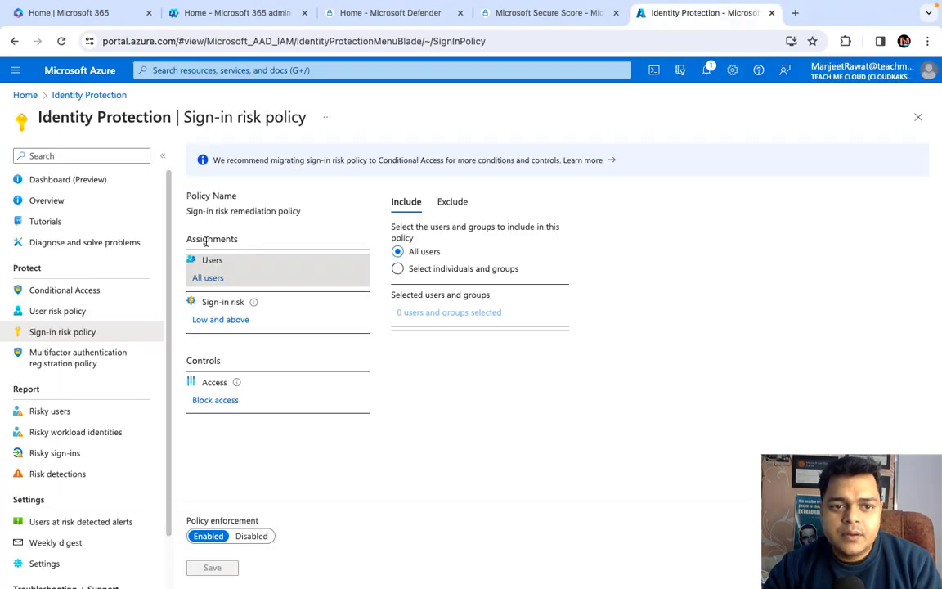
{"action": "left_click", "coordinate": [71, 296]}
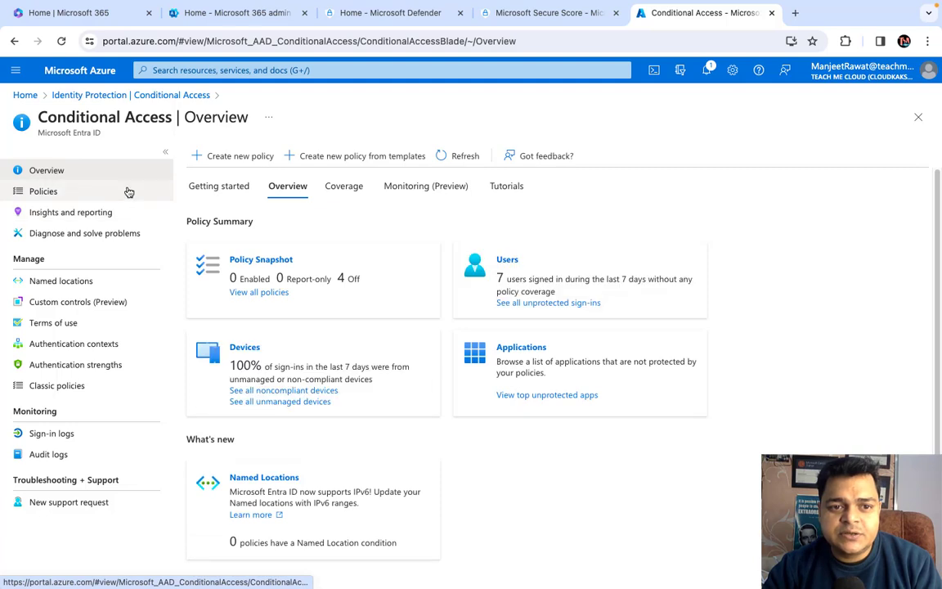
{"action": "left_click", "coordinate": [239, 161]}
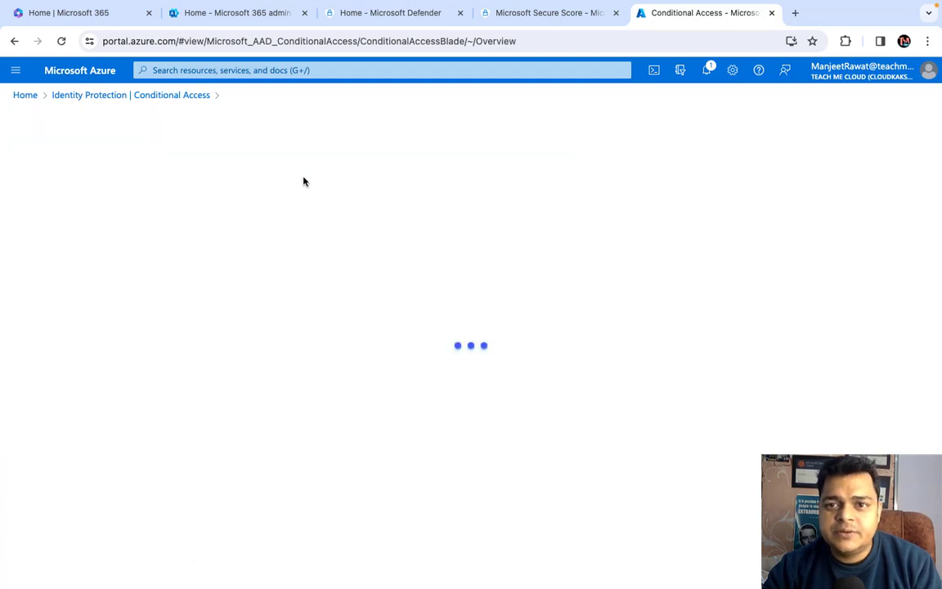
Step: Name the policy 'users-risk-policy' and set Users to Select users and groups
{"action": "left_click", "coordinate": [85, 235]}
{"action": "type", "text": "use"}
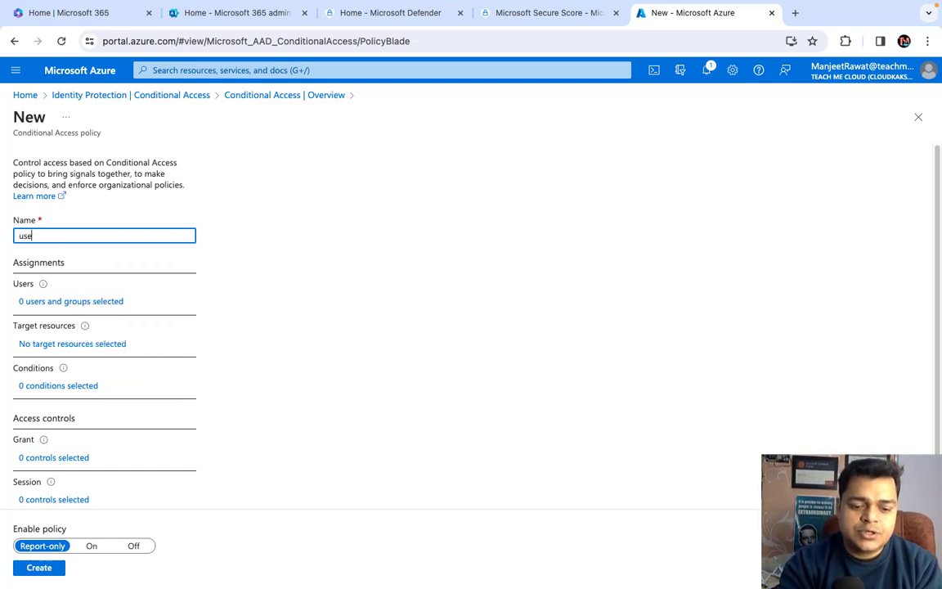
{"action": "type", "text": "rs-risk-policy"}
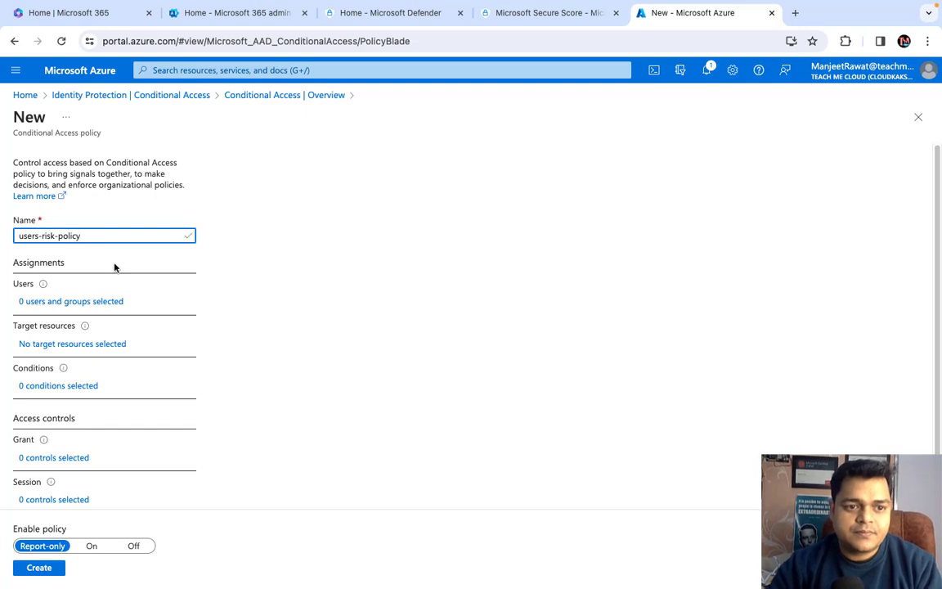
{"action": "left_click", "coordinate": [44, 303]}
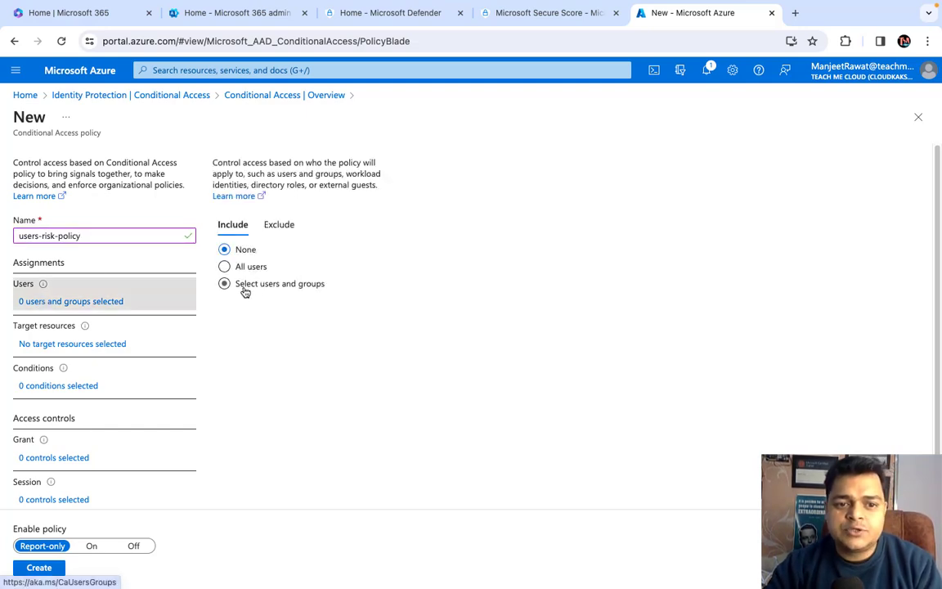
{"action": "left_click", "coordinate": [224, 267]}
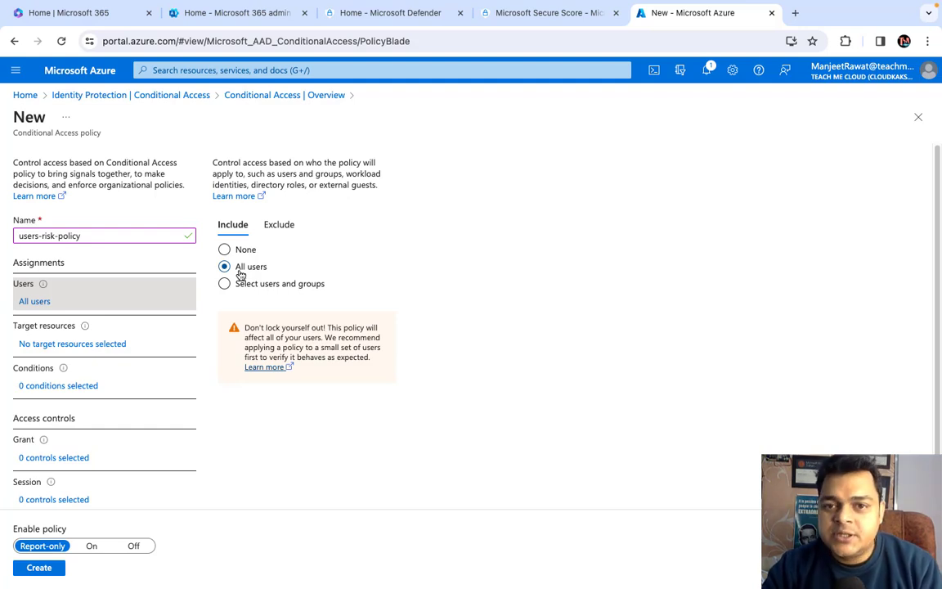
{"action": "left_click", "coordinate": [226, 284]}
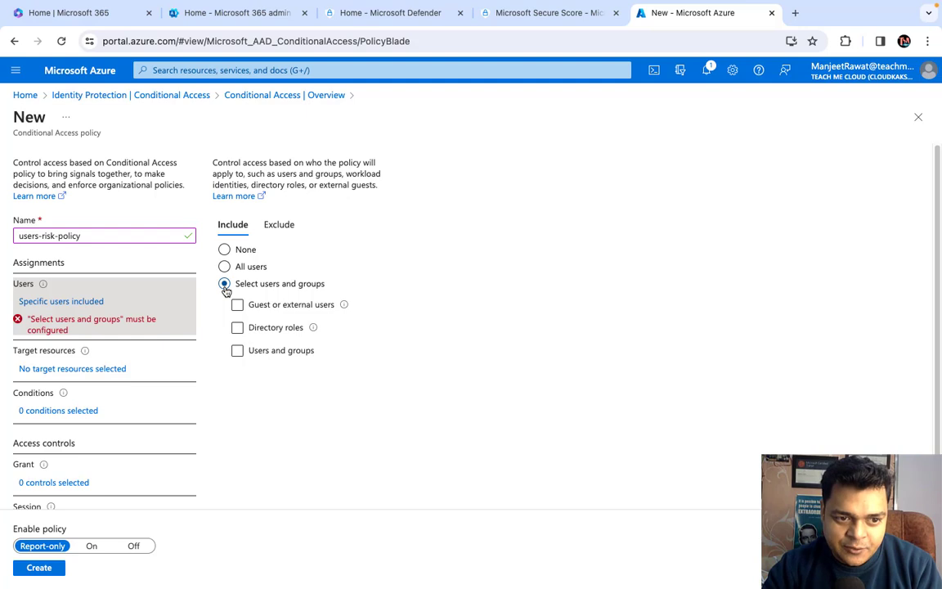
{"action": "left_click", "coordinate": [242, 353]}
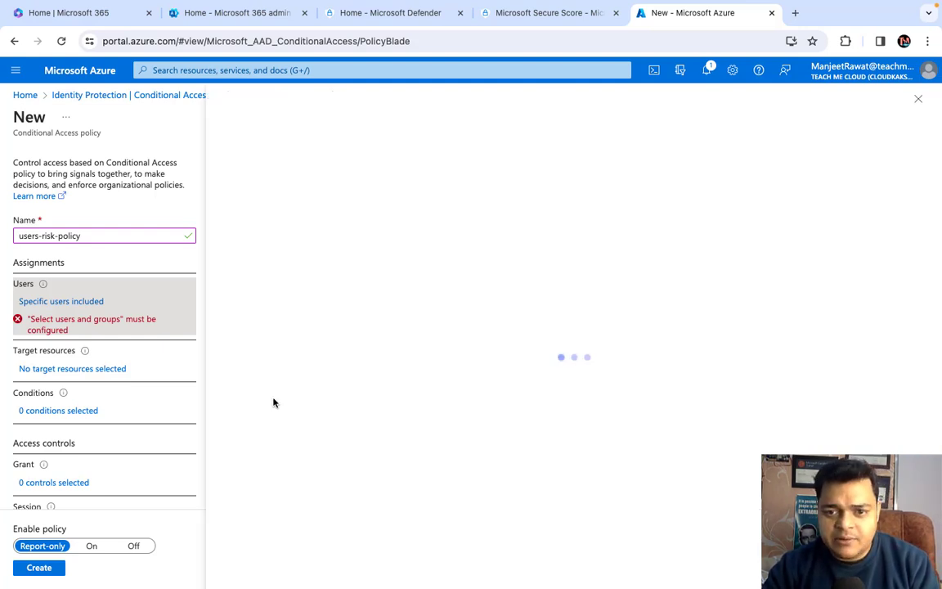
Step: Open the Microsoft 365 admin center and view the Active users list
{"action": "left_click", "coordinate": [105, 14]}
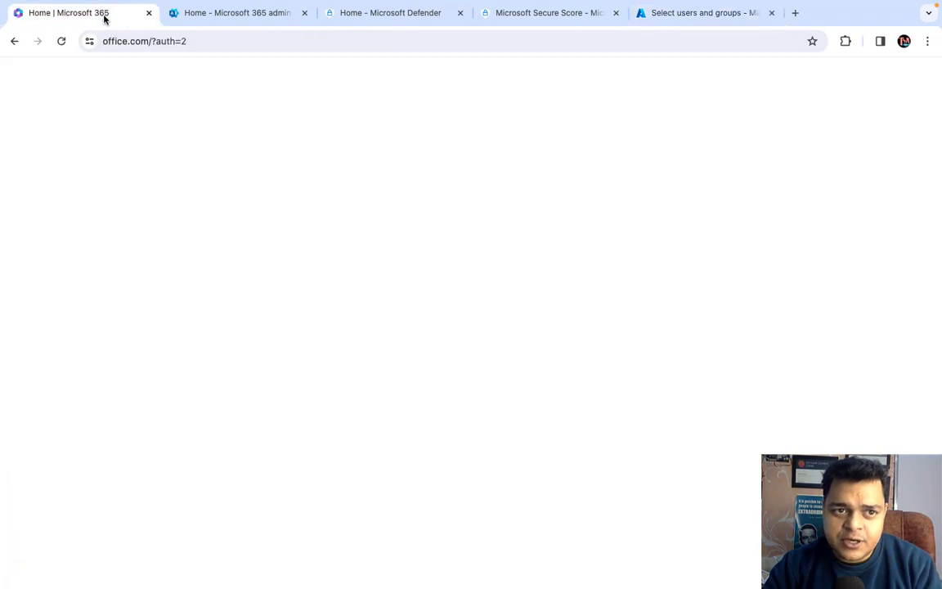
{"action": "left_click", "coordinate": [22, 81]}
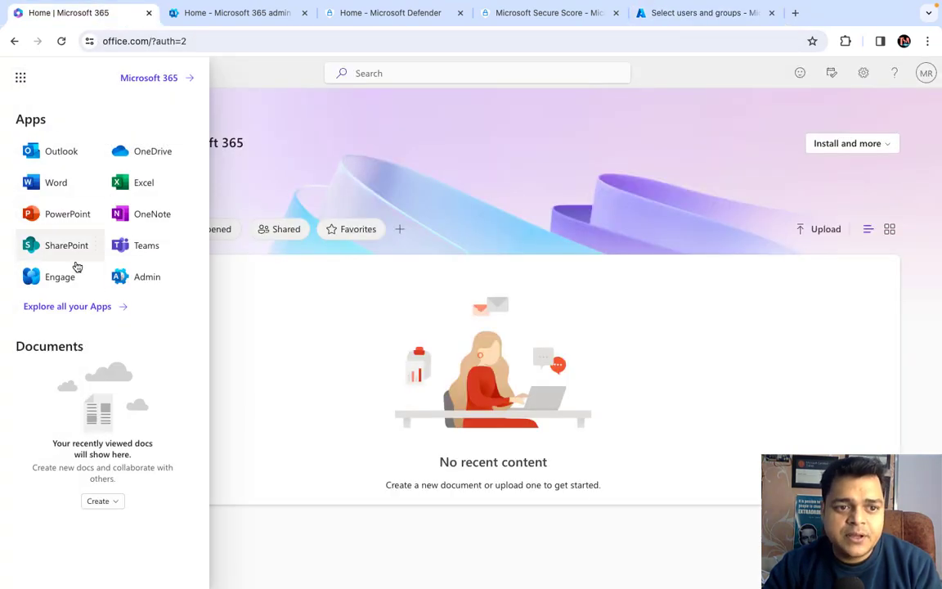
{"action": "left_click", "coordinate": [136, 278]}
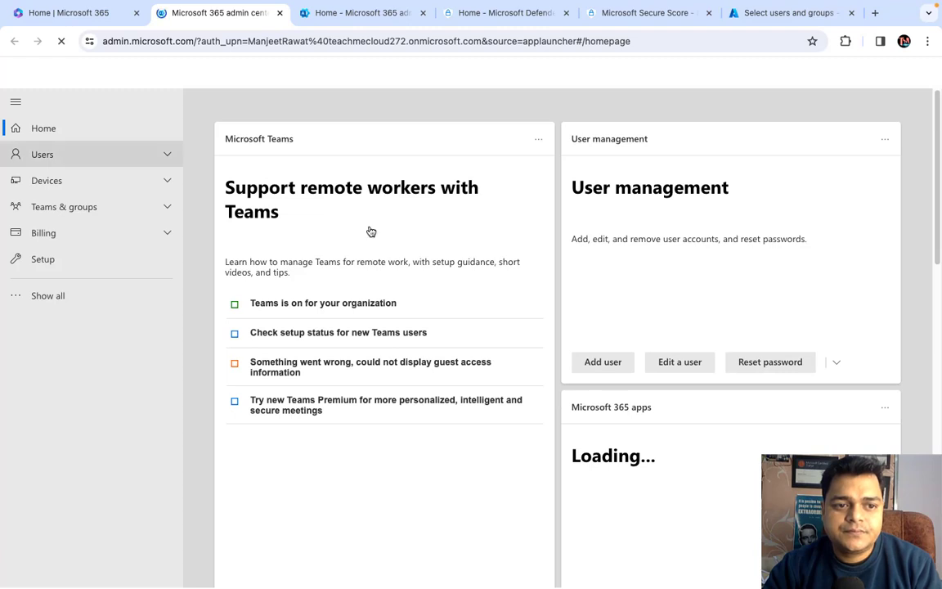
{"action": "left_click", "coordinate": [42, 155]}
{"action": "left_click", "coordinate": [50, 157]}
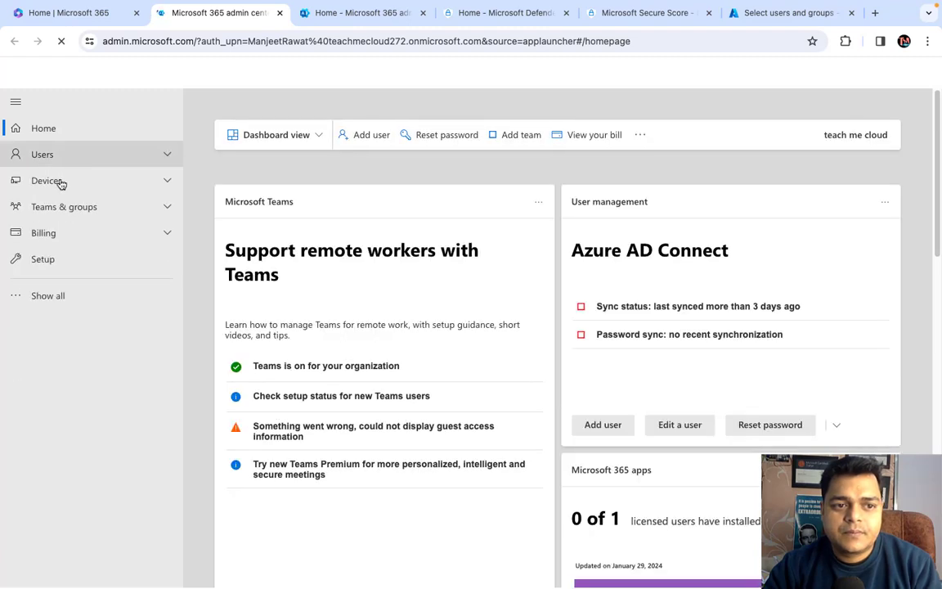
{"action": "left_click", "coordinate": [53, 155]}
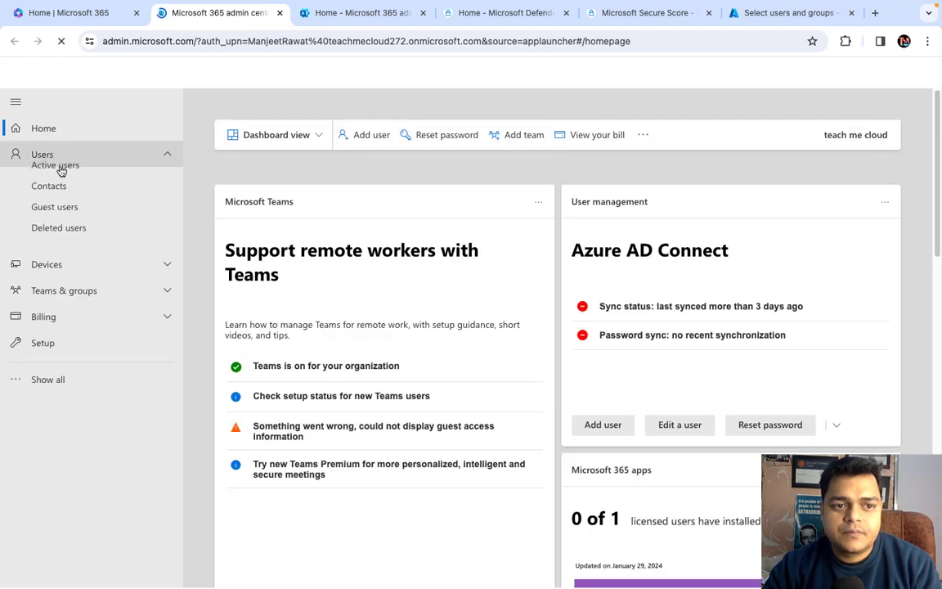
{"action": "left_click", "coordinate": [68, 179]}
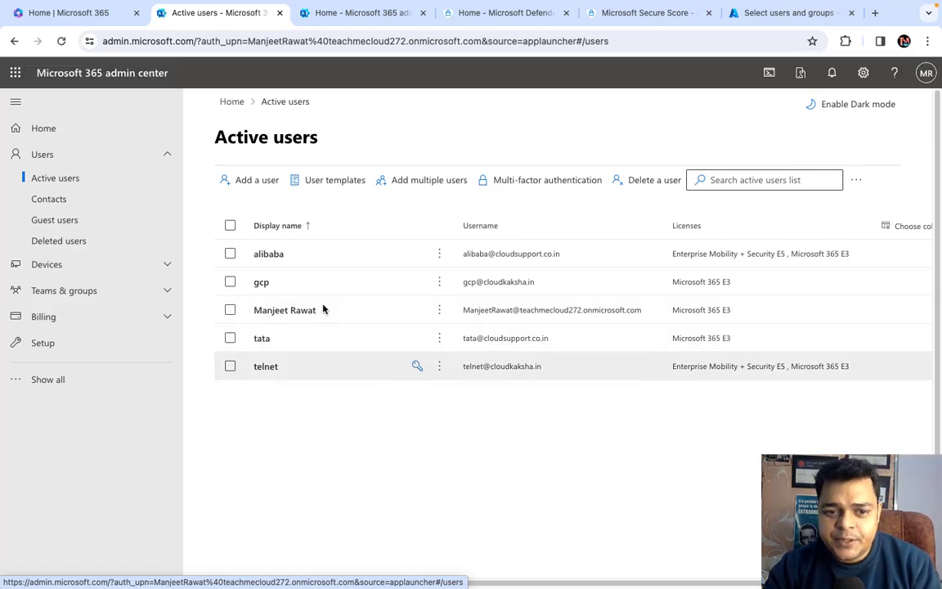
Step: Return to the Azure policy's user and group picker, now listing 17 entries
{"action": "key", "text": "ctrl+Right"}
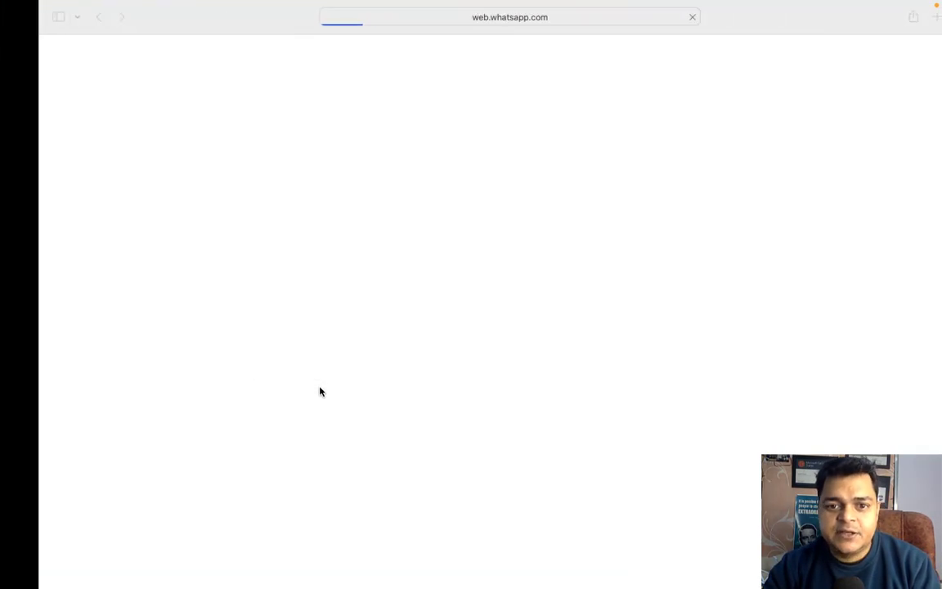
{"action": "key", "text": "ctrl+Left"}
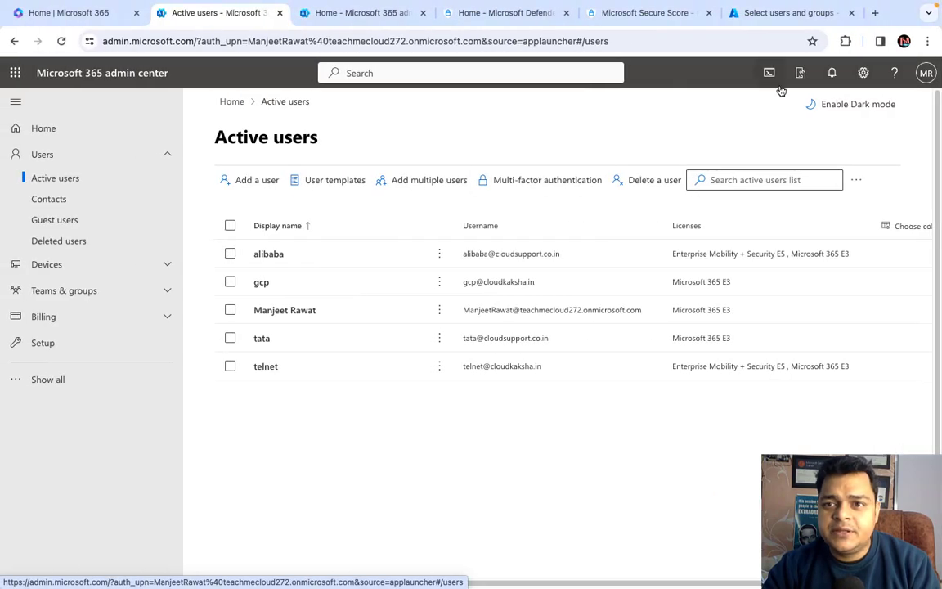
{"action": "left_click", "coordinate": [783, 19]}
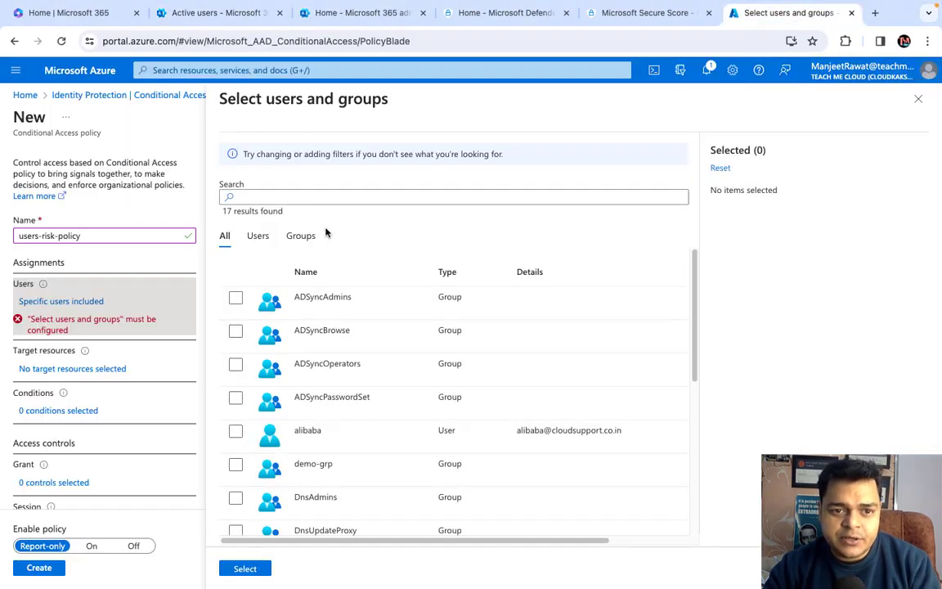
Step: Search for and tick the users telnet and tata, then confirm both selections
{"action": "left_click", "coordinate": [324, 198]}
{"action": "type", "text": "te"}
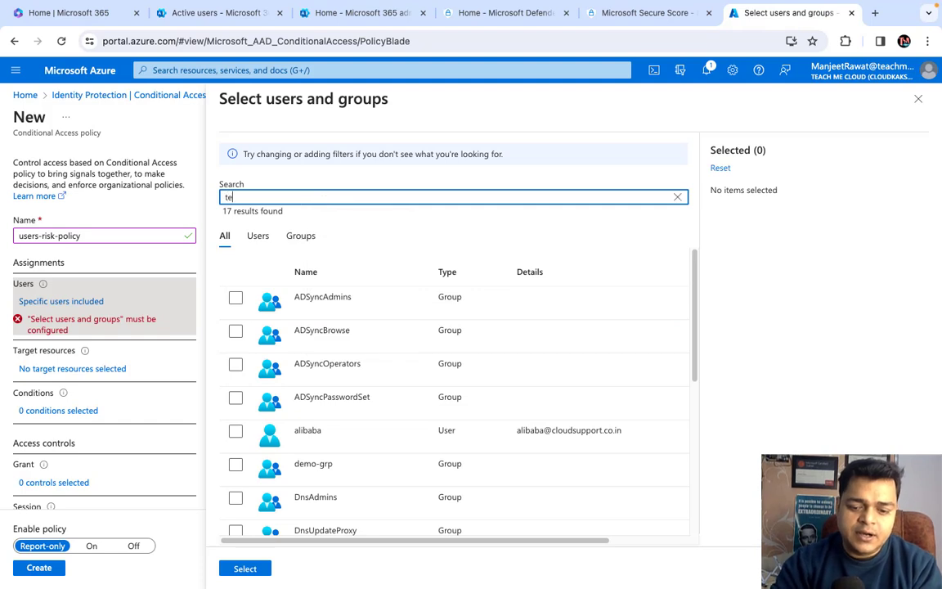
{"action": "type", "text": "lne"}
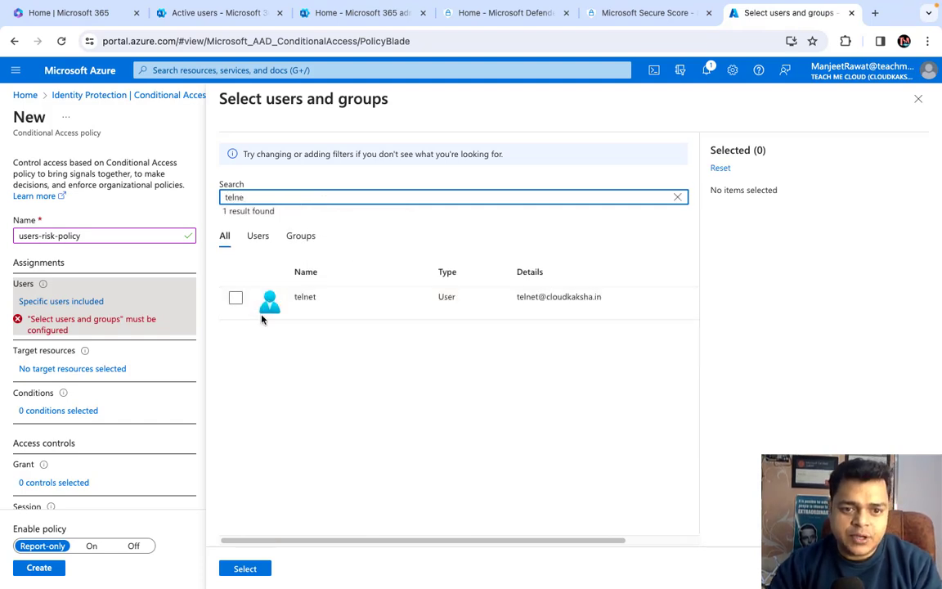
{"action": "left_click", "coordinate": [236, 298]}
{"action": "double_click", "coordinate": [250, 197]}
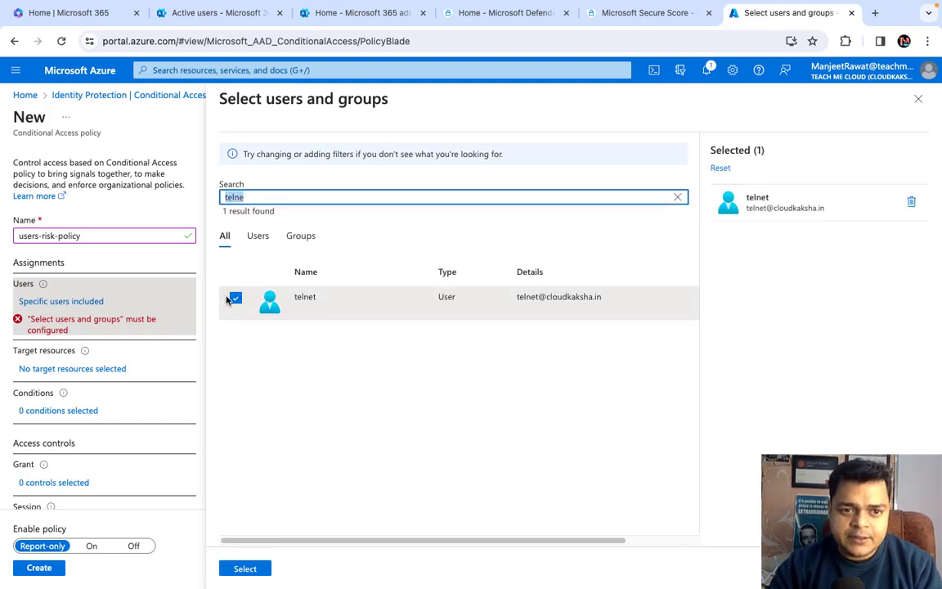
{"action": "type", "text": "tata"}
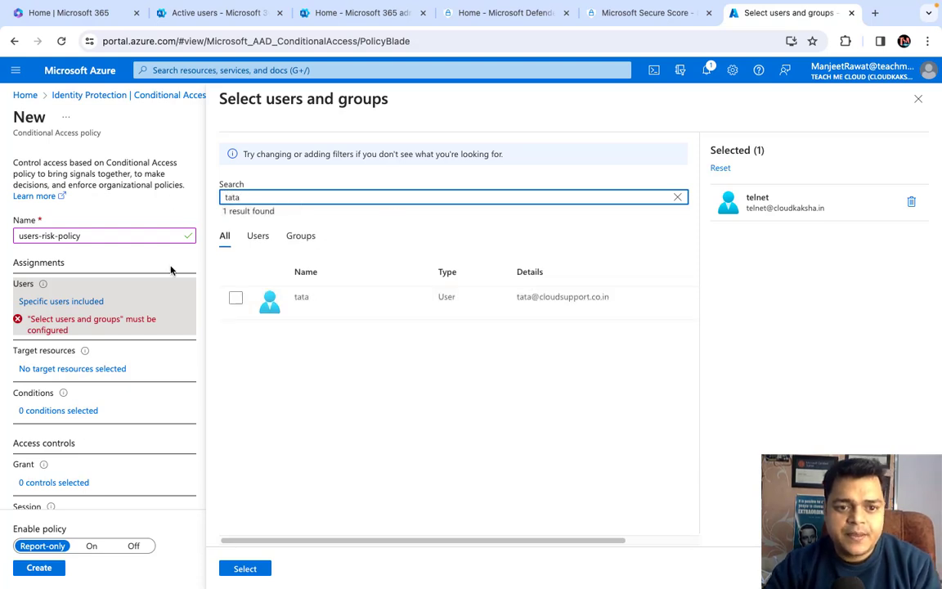
{"action": "left_click", "coordinate": [235, 298]}
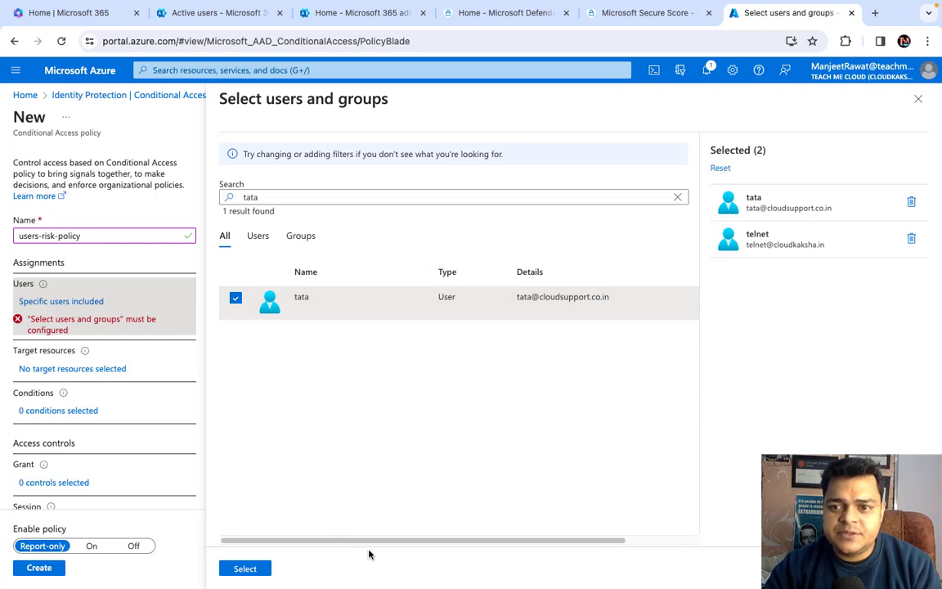
{"action": "left_click", "coordinate": [260, 572]}
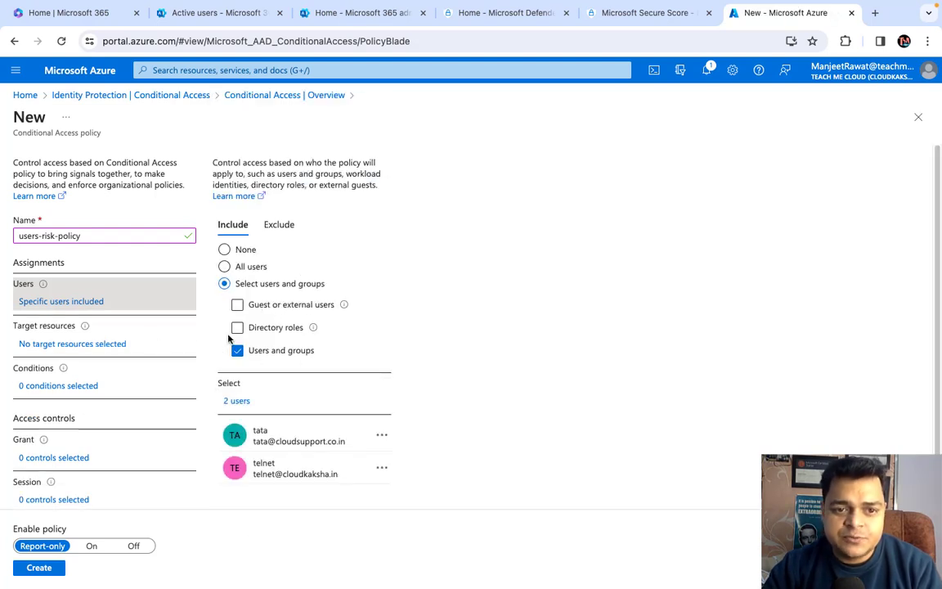
Step: Set the policy's Target resources to include All cloud apps
{"action": "left_click", "coordinate": [102, 343]}
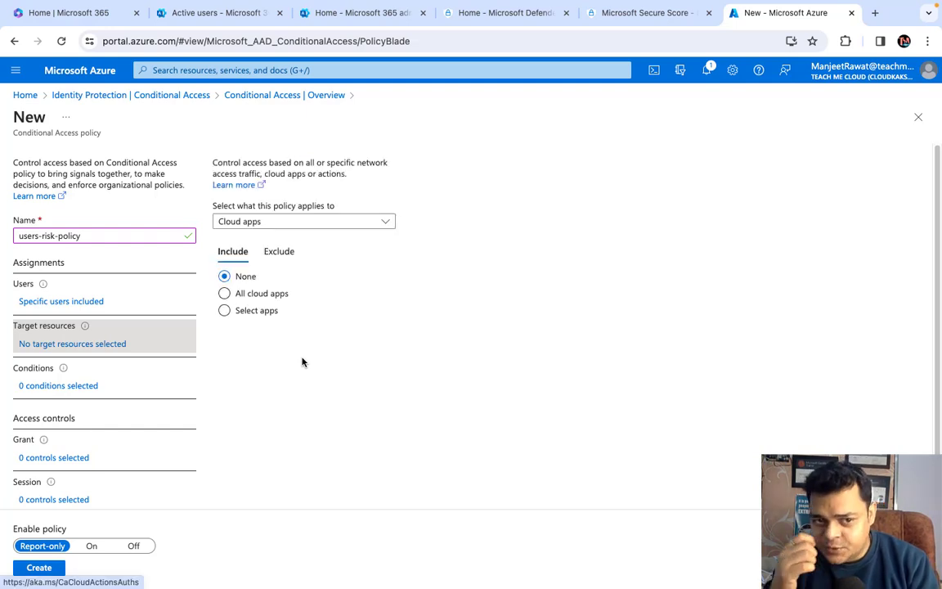
{"action": "left_click", "coordinate": [225, 293]}
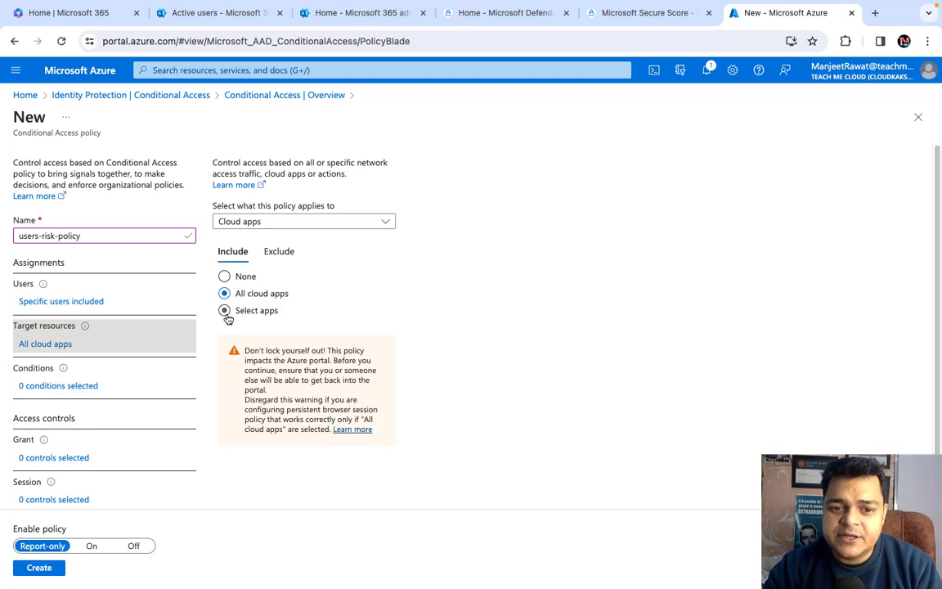
{"action": "left_click", "coordinate": [227, 315]}
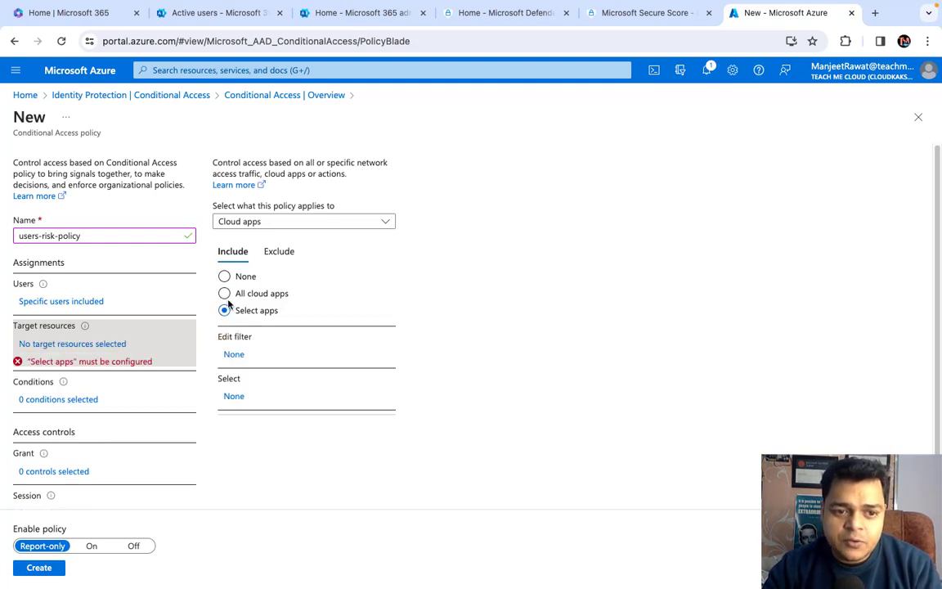
{"action": "left_click", "coordinate": [224, 294]}
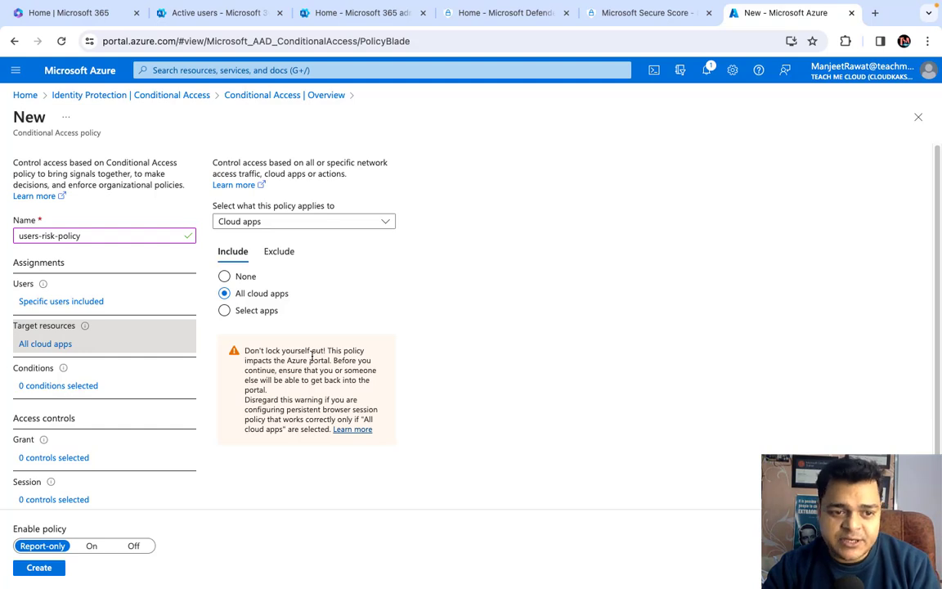
{"action": "scroll", "coordinate": [256, 310], "scroll_direction": "down", "scroll_amount": 1}
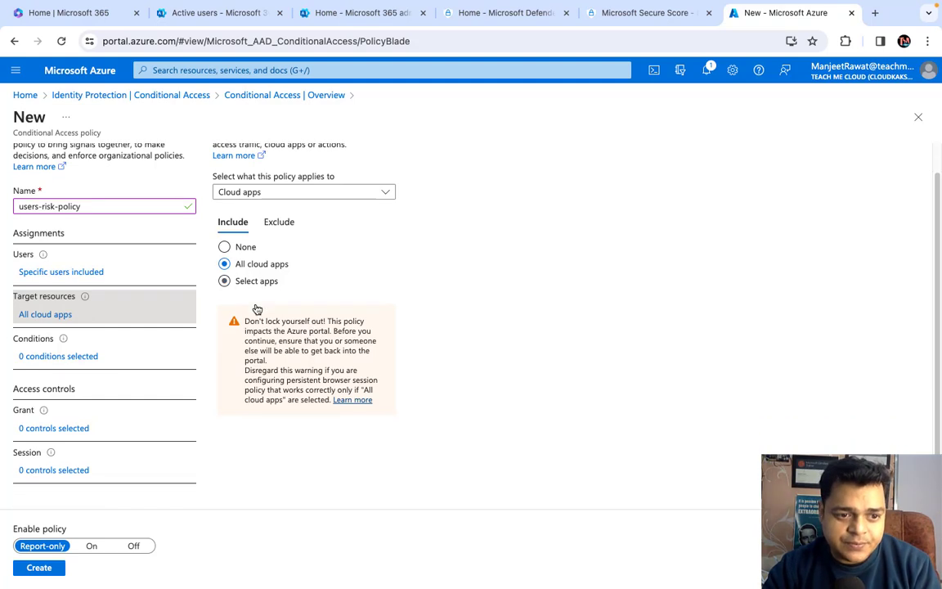
Step: Enable the User risk condition at Medium level
{"action": "left_click", "coordinate": [81, 358]}
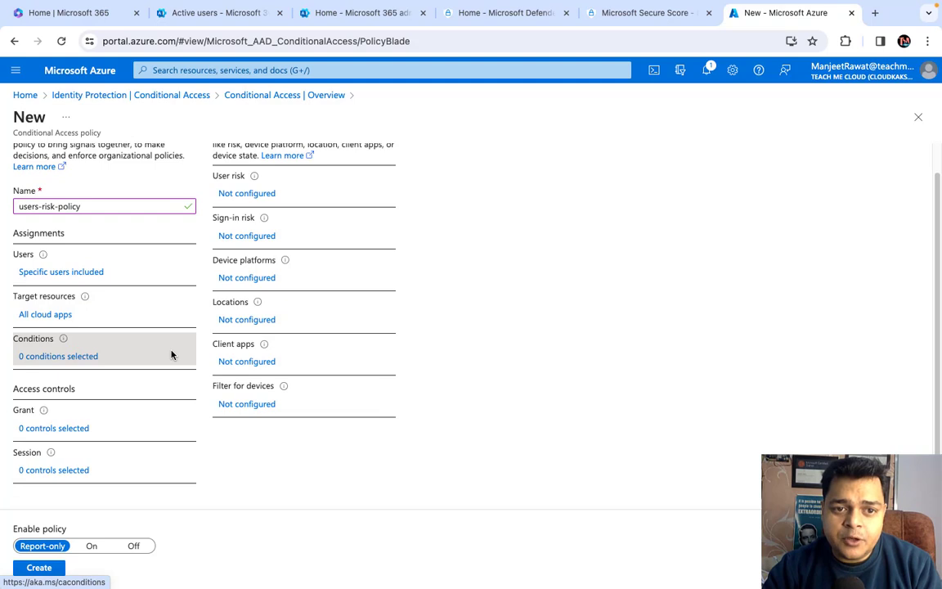
{"action": "left_click", "coordinate": [235, 192]}
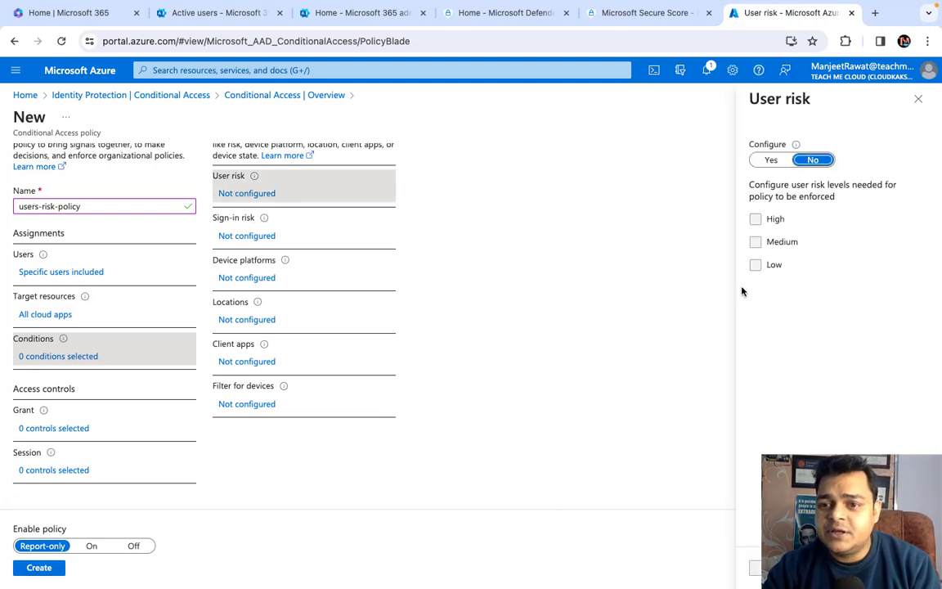
{"action": "left_click", "coordinate": [771, 159]}
{"action": "left_click", "coordinate": [757, 221]}
{"action": "left_click", "coordinate": [756, 243]}
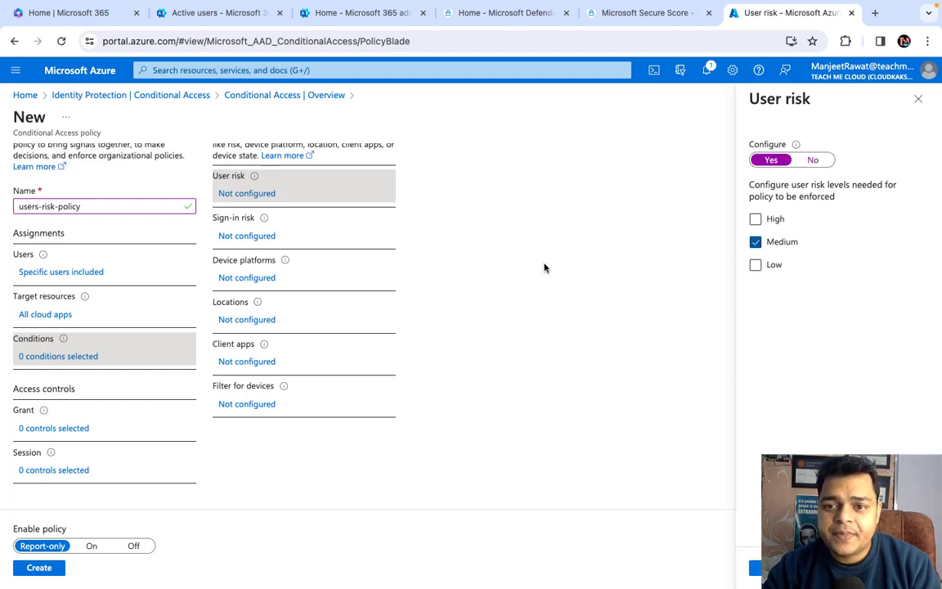
{"action": "left_click", "coordinate": [754, 567]}
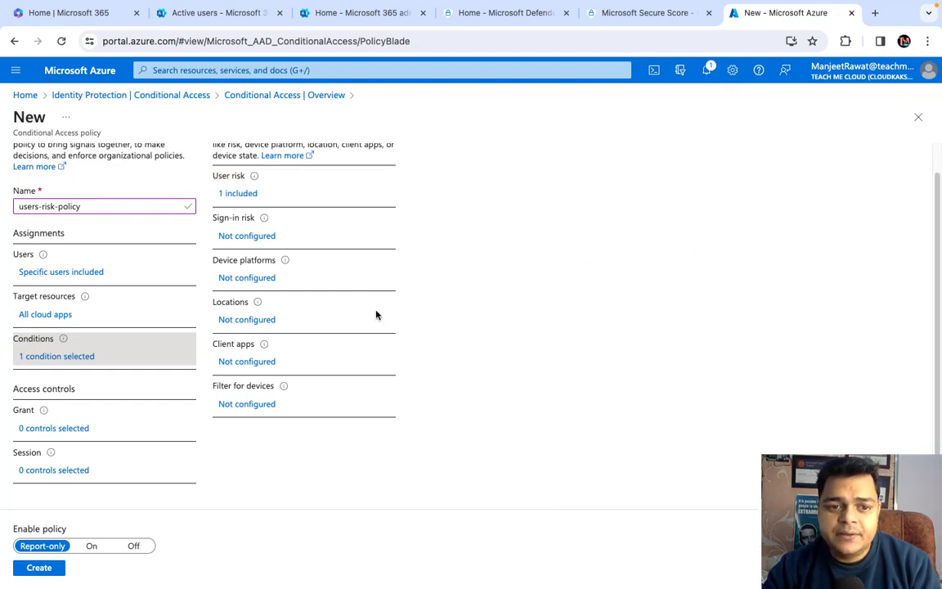
Step: Enable the Sign-in risk condition at Medium level, leaving Device platforms unchanged
{"action": "left_click", "coordinate": [247, 236]}
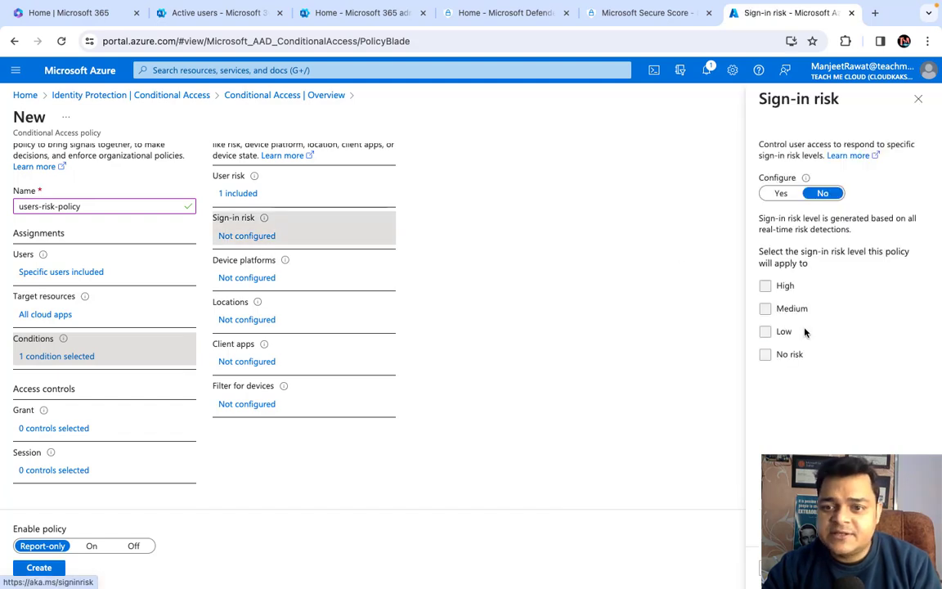
{"action": "left_click", "coordinate": [781, 194]}
{"action": "left_click", "coordinate": [765, 308]}
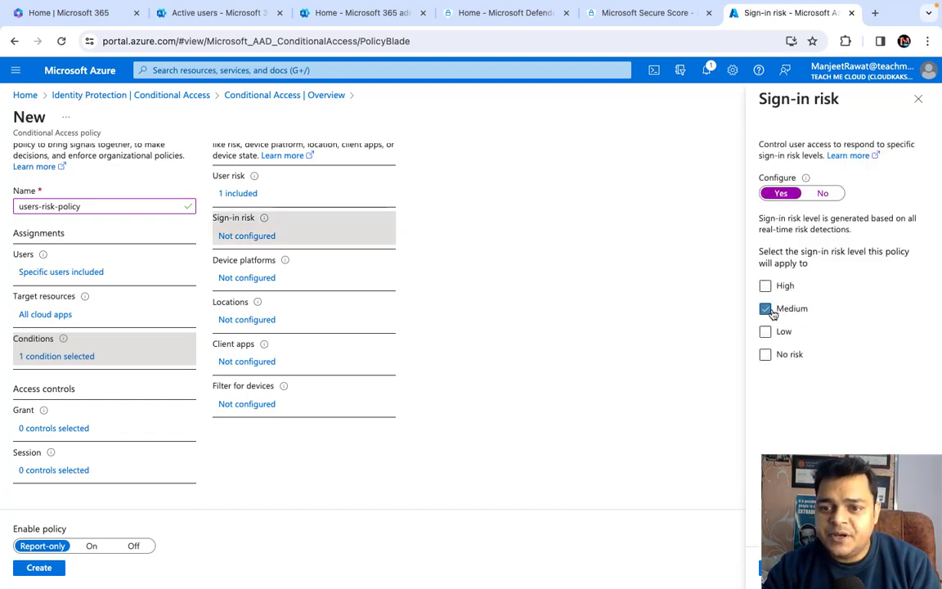
{"action": "left_click", "coordinate": [754, 567]}
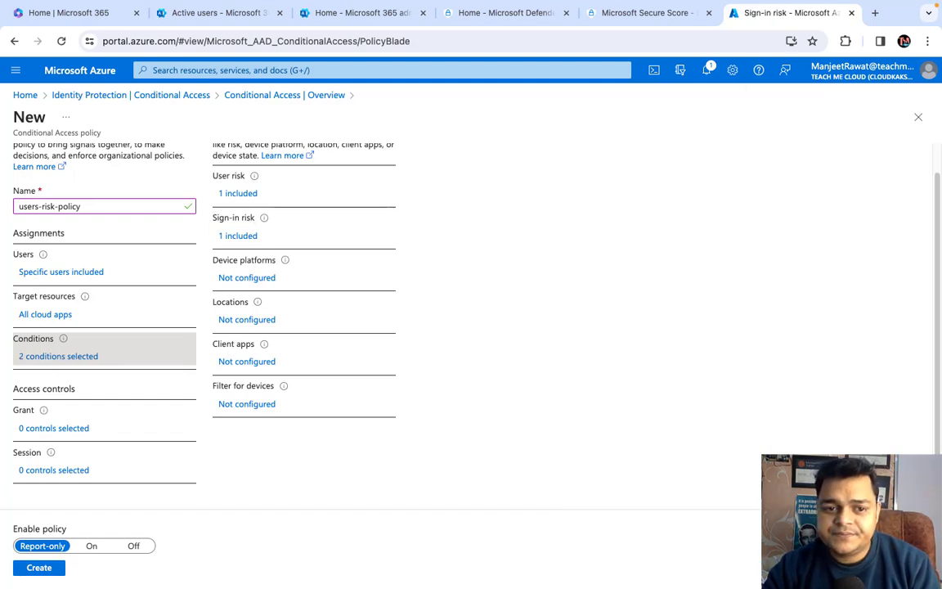
{"action": "double_click", "coordinate": [258, 279]}
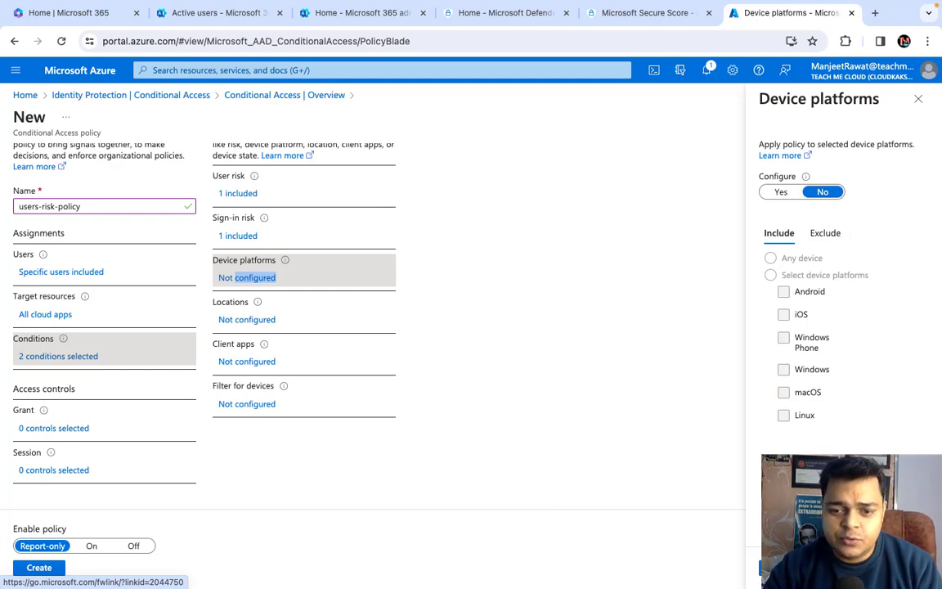
{"action": "left_click", "coordinate": [782, 568]}
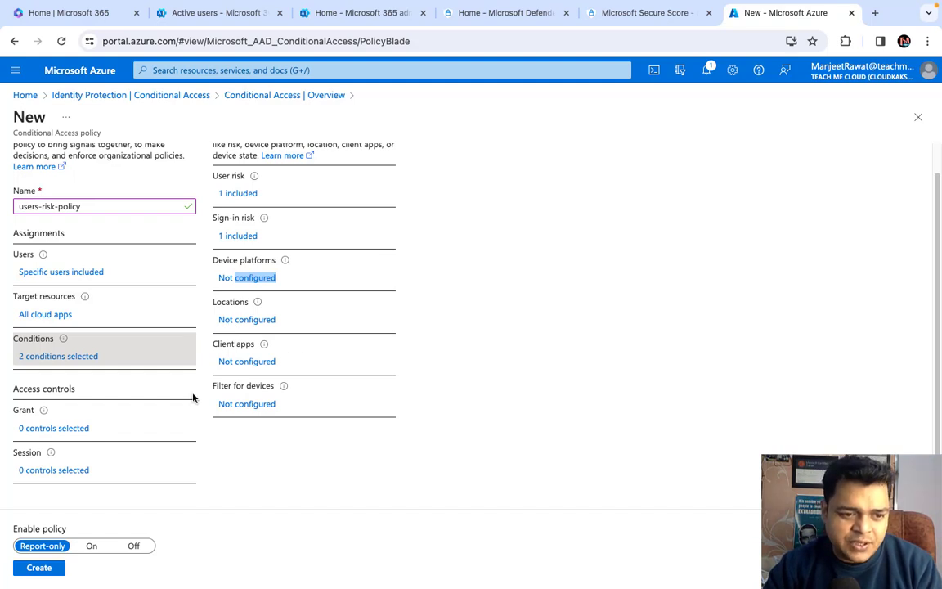
Step: Grant Block access, switch Enable policy from Report-only to On, and create users-risk-policy
{"action": "left_click", "coordinate": [67, 430]}
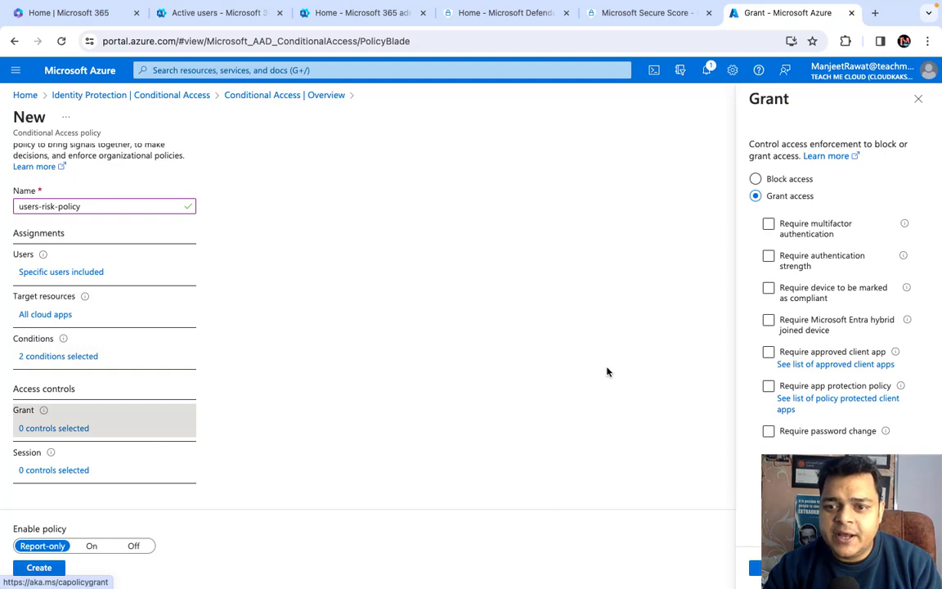
{"action": "left_click", "coordinate": [755, 178]}
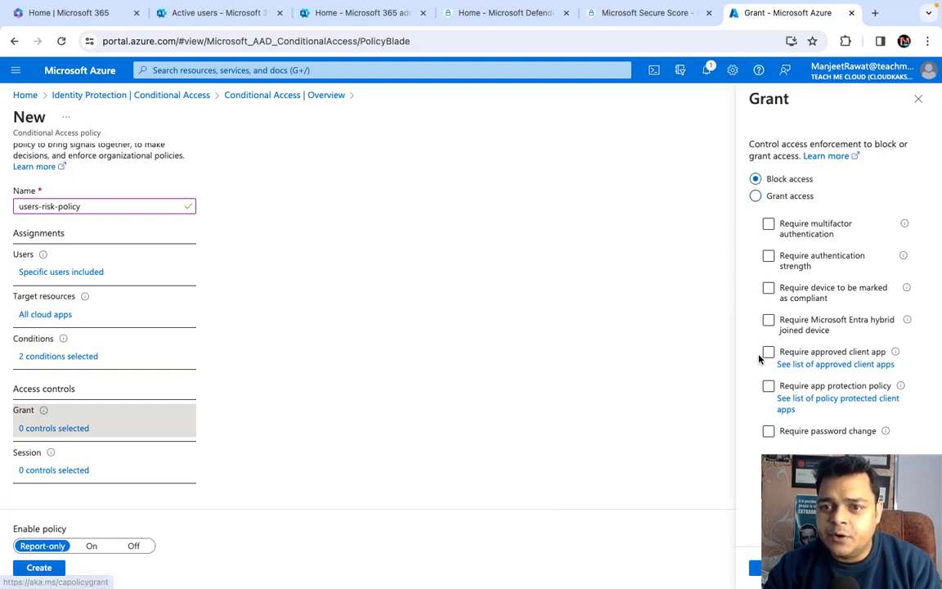
{"action": "left_click", "coordinate": [765, 568]}
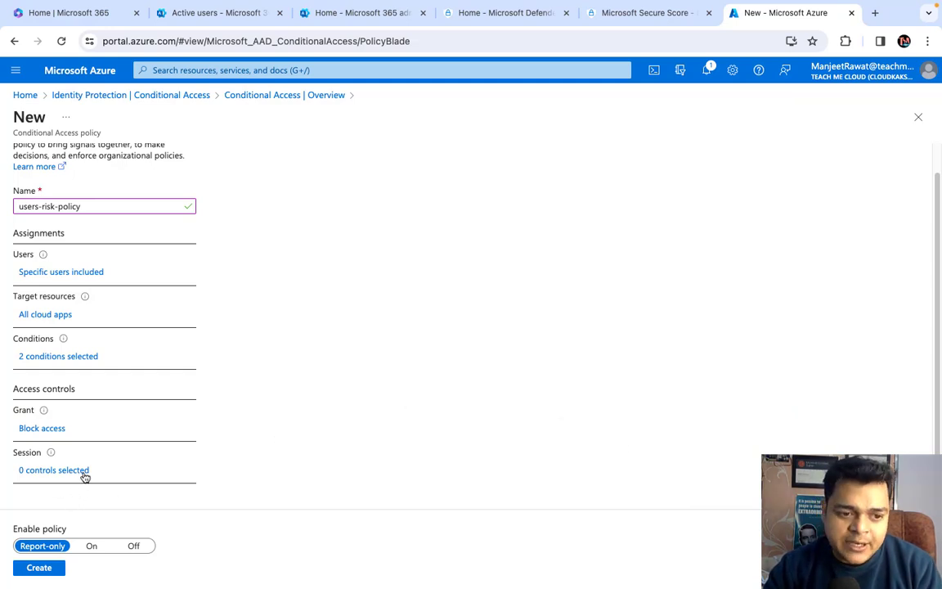
{"action": "left_click", "coordinate": [91, 545]}
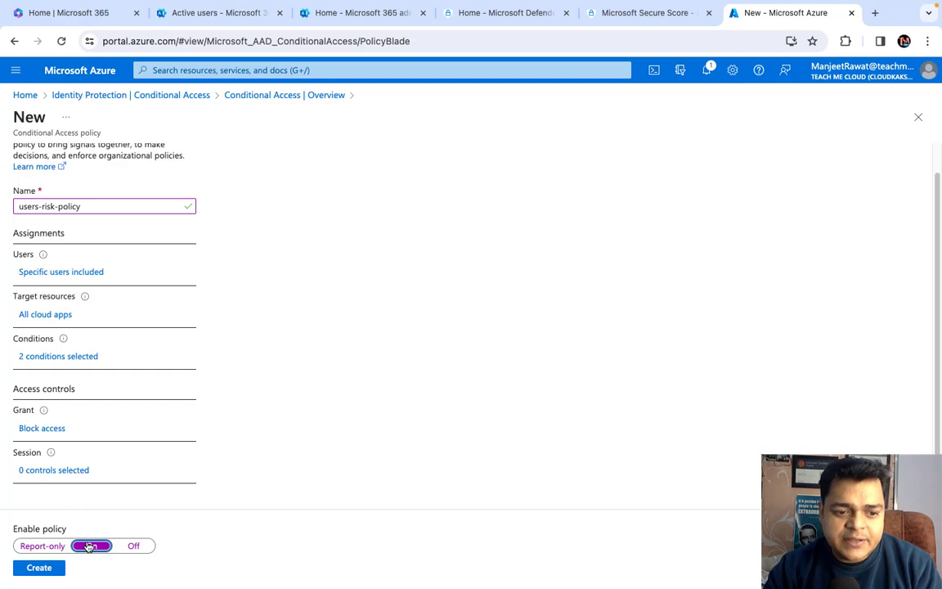
{"action": "left_click", "coordinate": [39, 568]}
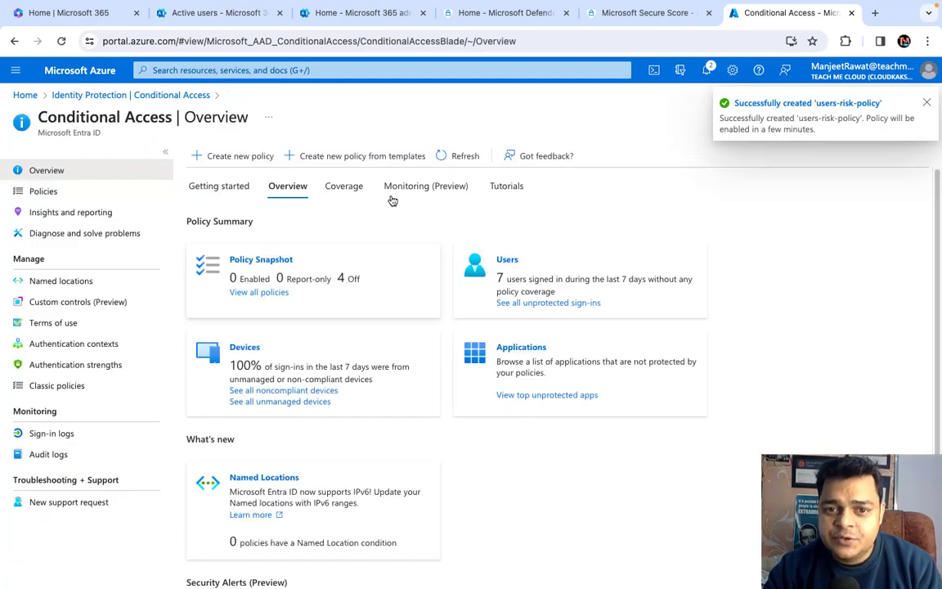
Step: Refresh the Conditional Access counts, check Identity Protection and notifications, then return to Secure Score
{"action": "left_click", "coordinate": [448, 159]}
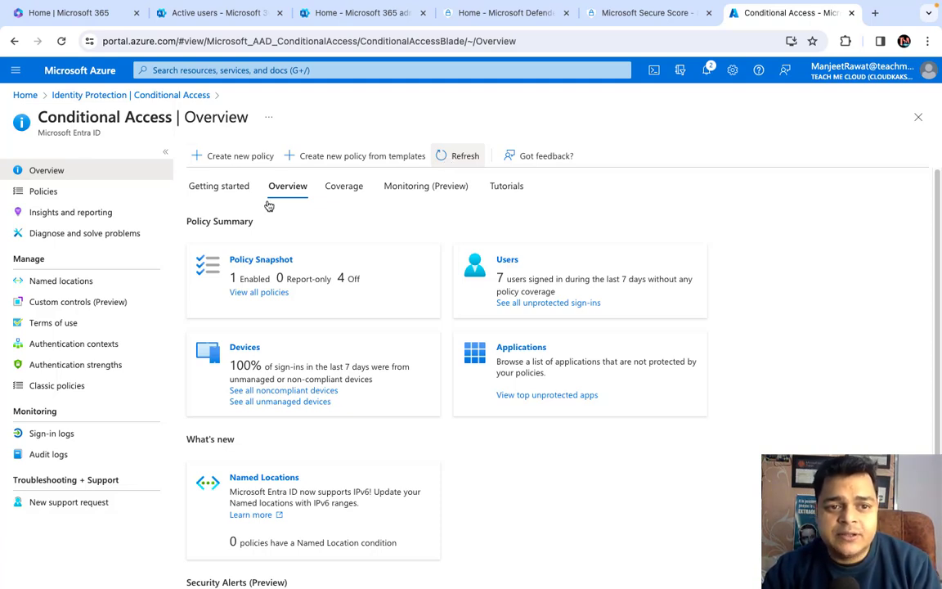
{"action": "left_click", "coordinate": [187, 94]}
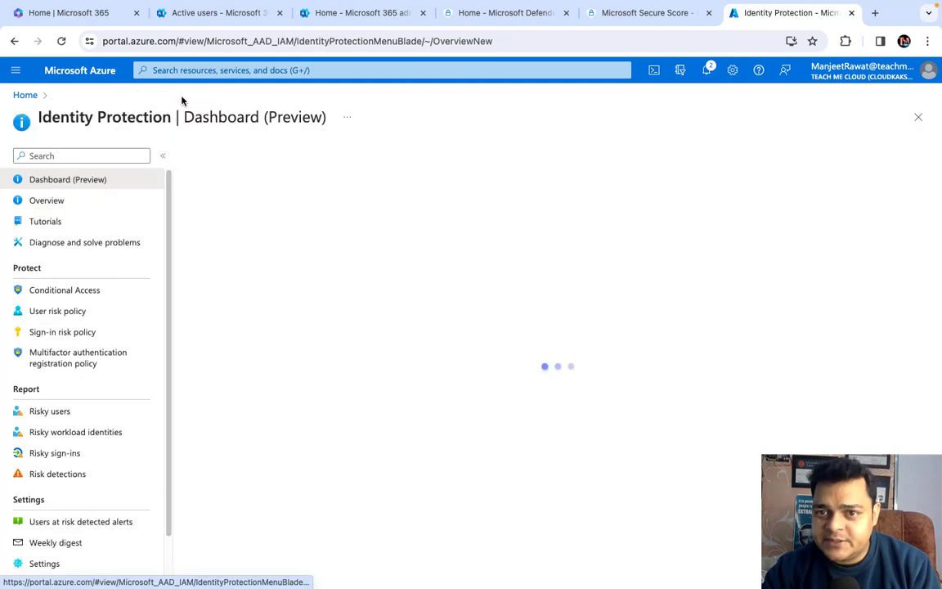
{"action": "left_click", "coordinate": [709, 72]}
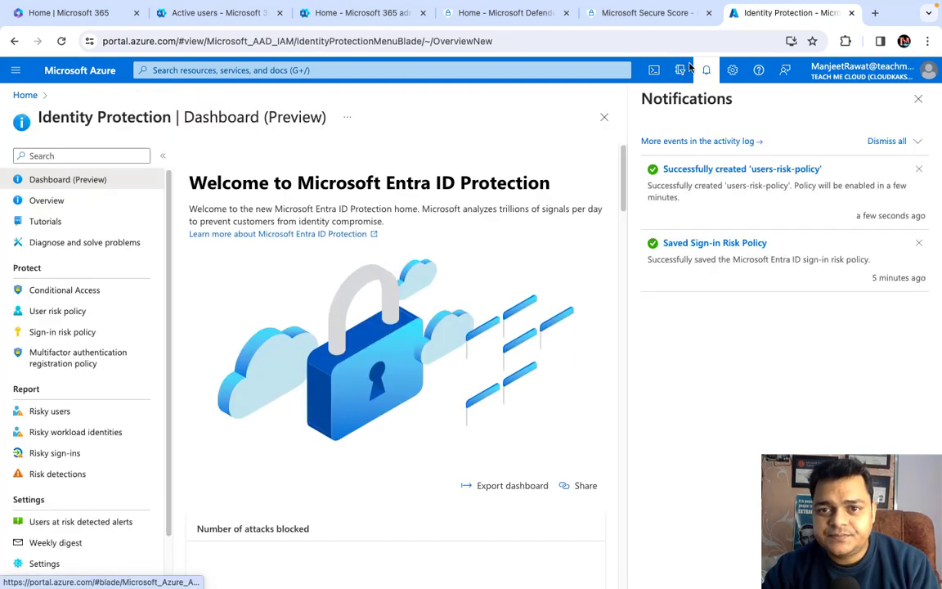
{"action": "left_click", "coordinate": [629, 13]}
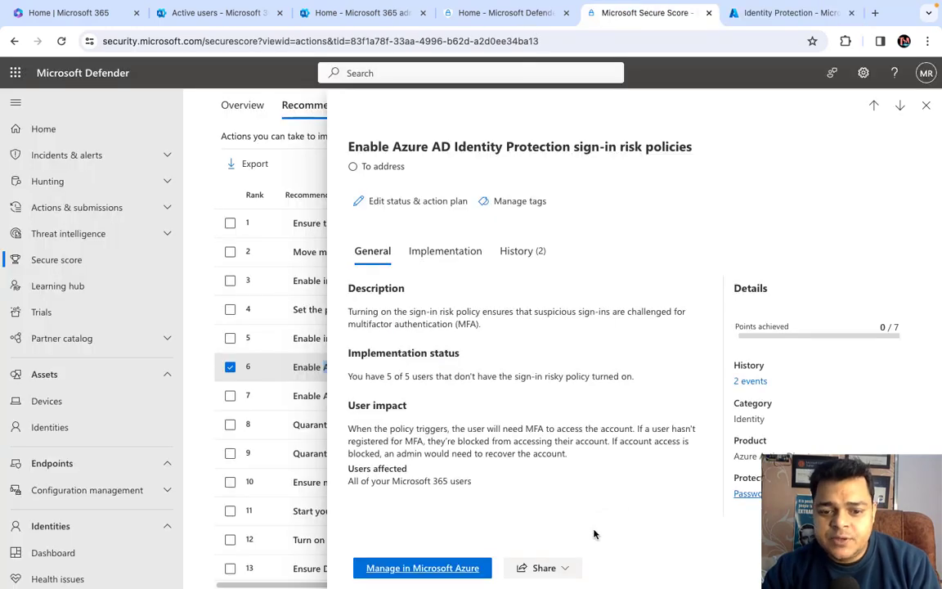
Step: Close the sign-in risk flyout and reload Recommended actions until all 75 items show
{"action": "left_click", "coordinate": [925, 107]}
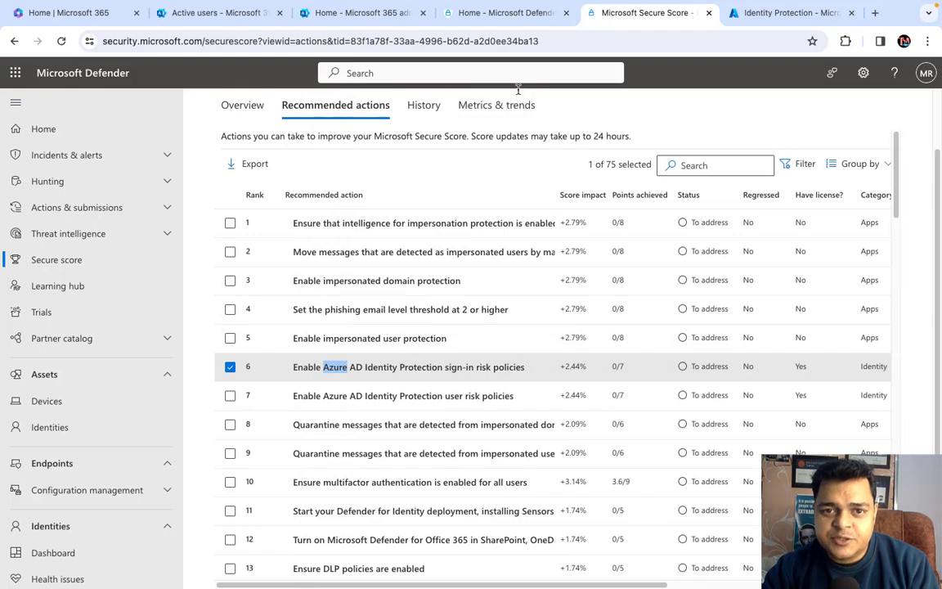
{"action": "left_click", "coordinate": [540, 41]}
{"action": "key", "text": "Return"}
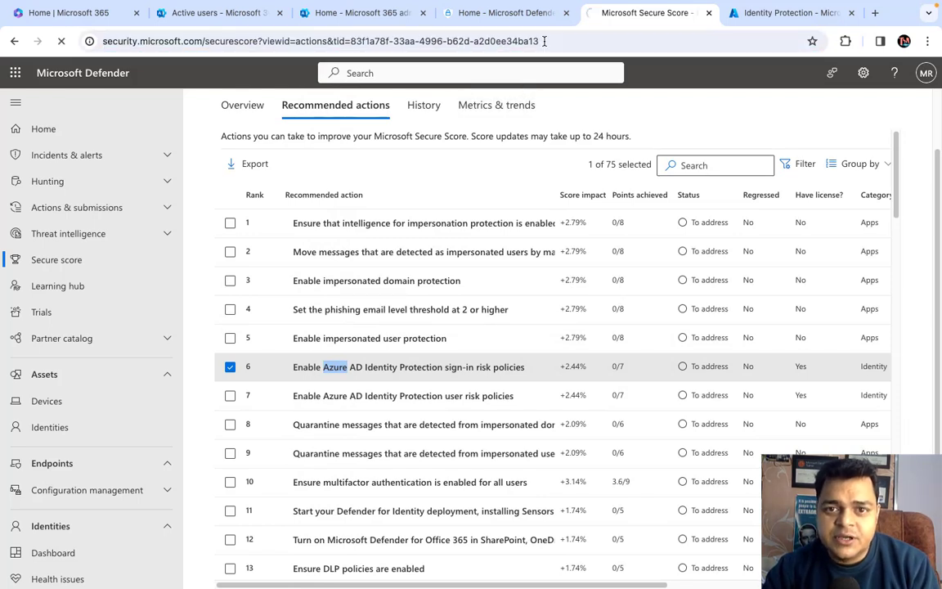
{"action": "left_click", "coordinate": [534, 41]}
{"action": "key", "text": "Return"}
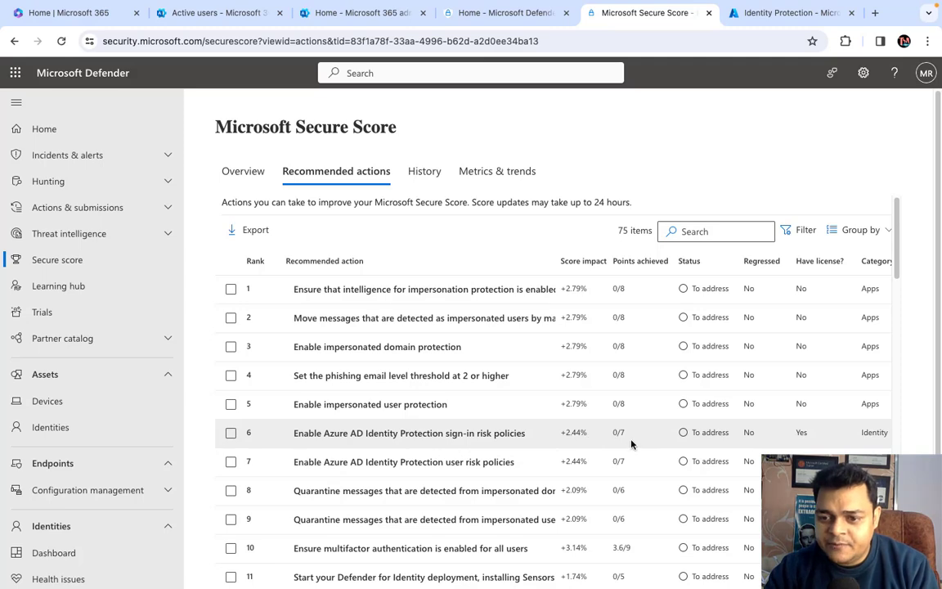
Step: Open the sign-in risk policies recommendation and review its Account Breach threat description
{"action": "left_click", "coordinate": [683, 433]}
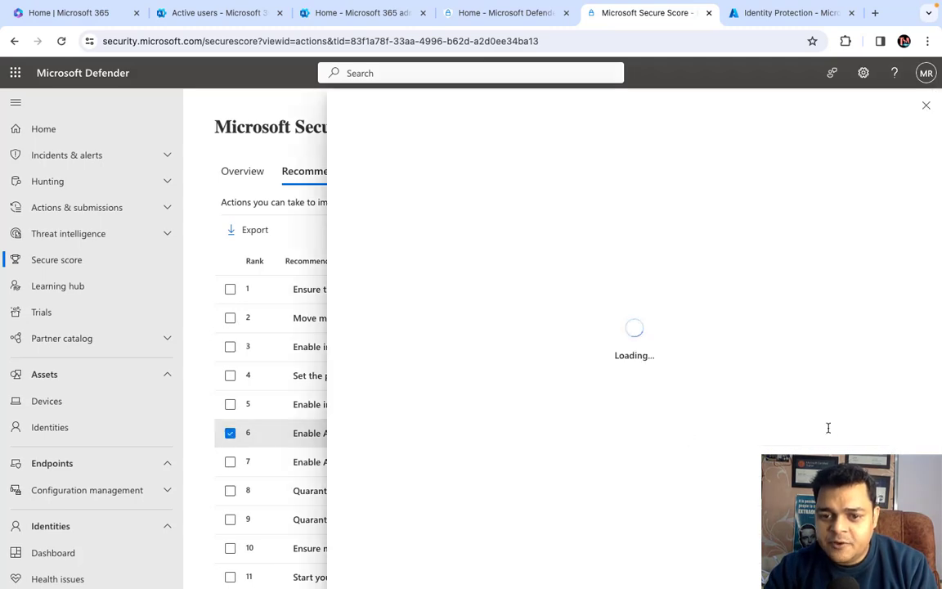
{"action": "mouse_move", "coordinate": [860, 327]}
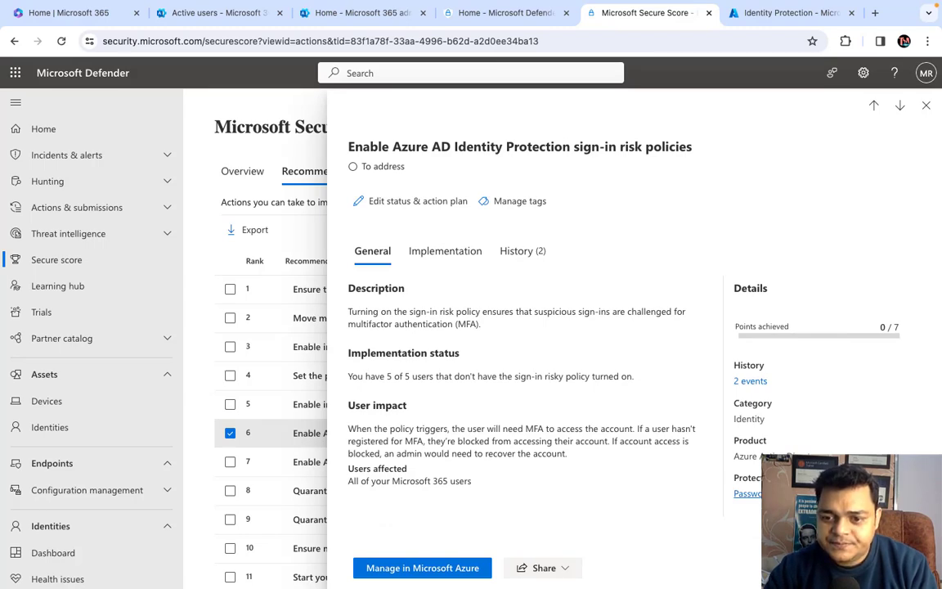
{"action": "left_click", "coordinate": [769, 509]}
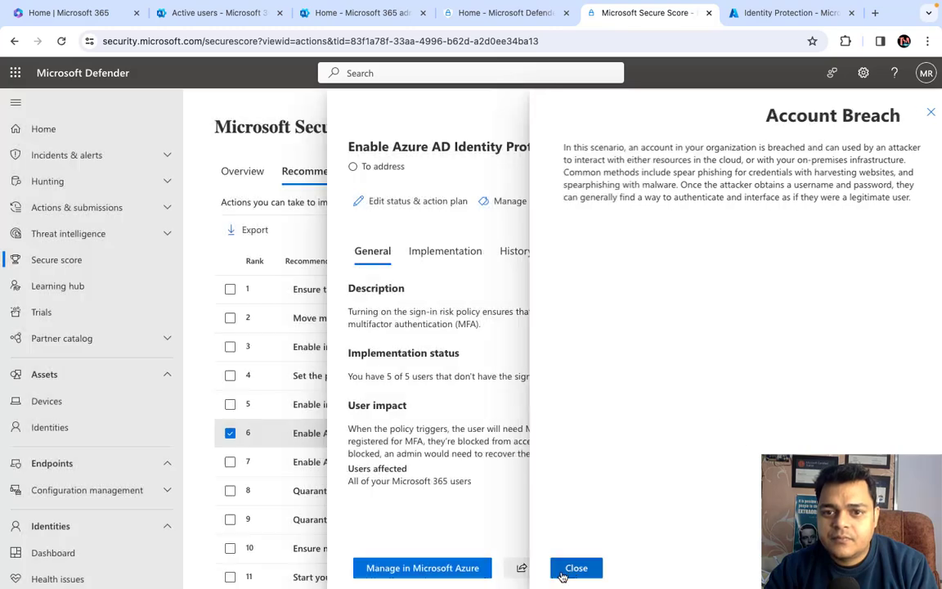
{"action": "left_click", "coordinate": [564, 575]}
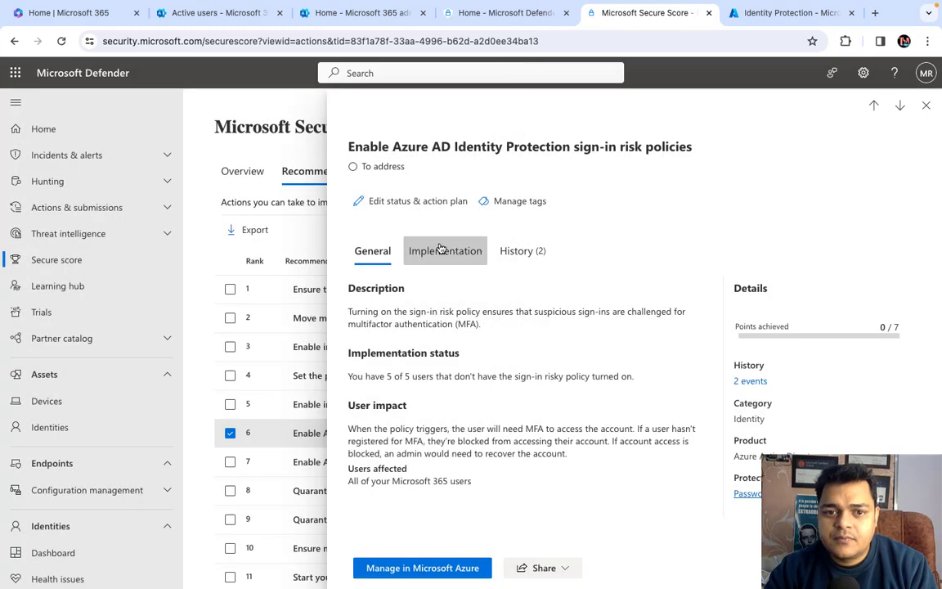
Step: Set its status to Resolved through third party with action plan note 'test', save, and reload
{"action": "left_click", "coordinate": [436, 202]}
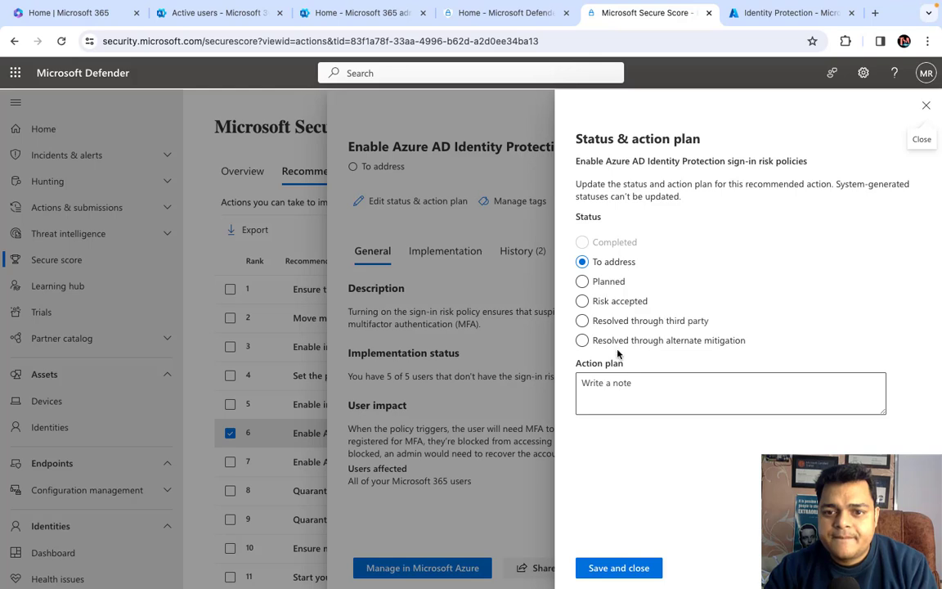
{"action": "left_click", "coordinate": [582, 301]}
{"action": "left_click", "coordinate": [582, 320]}
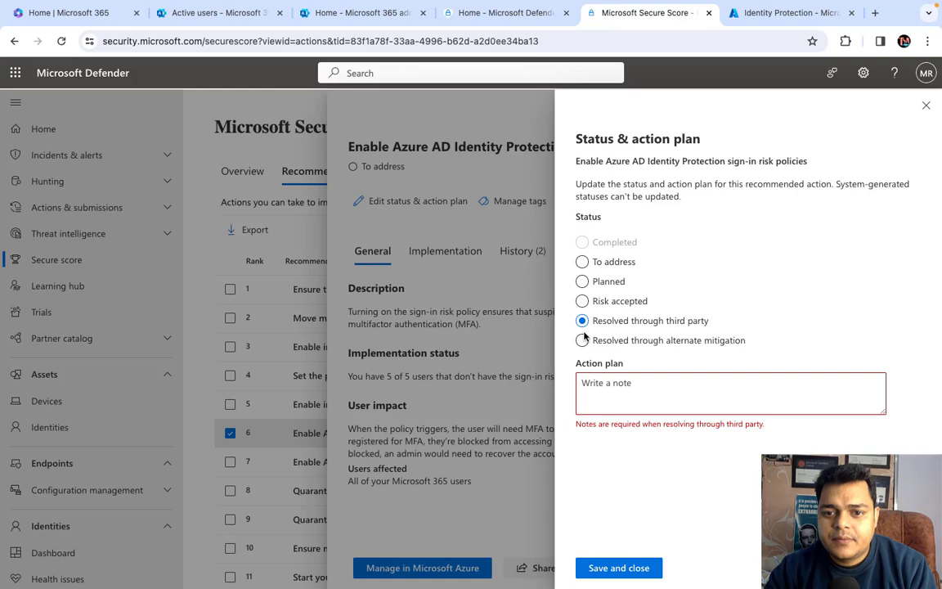
{"action": "left_click", "coordinate": [596, 384]}
{"action": "type", "text": "test"}
{"action": "left_click", "coordinate": [634, 568]}
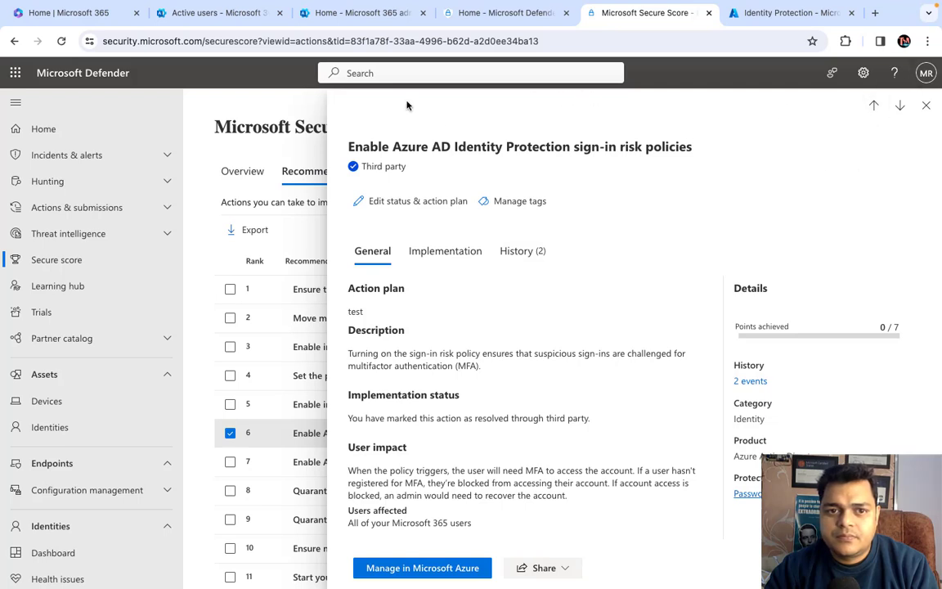
{"action": "left_click", "coordinate": [617, 41]}
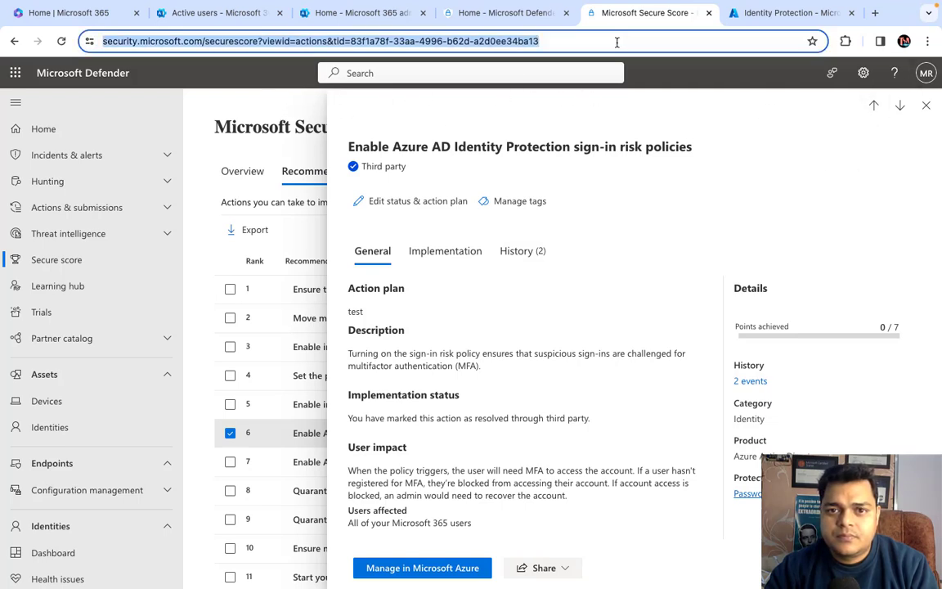
{"action": "key", "text": "Return"}
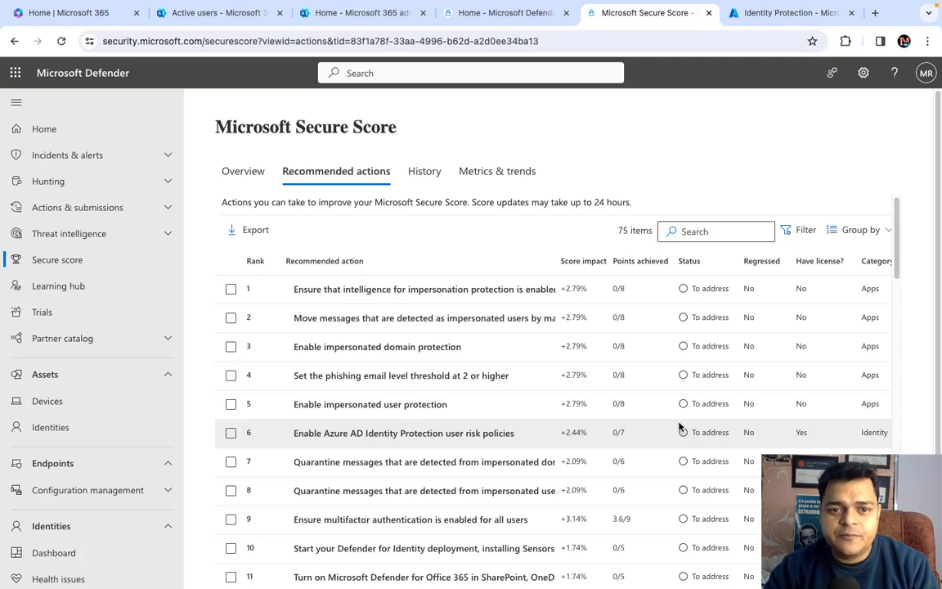
Step: Review the Secure Score History and Overview, then reload the Microsoft Defender home page
{"action": "left_click", "coordinate": [432, 178]}
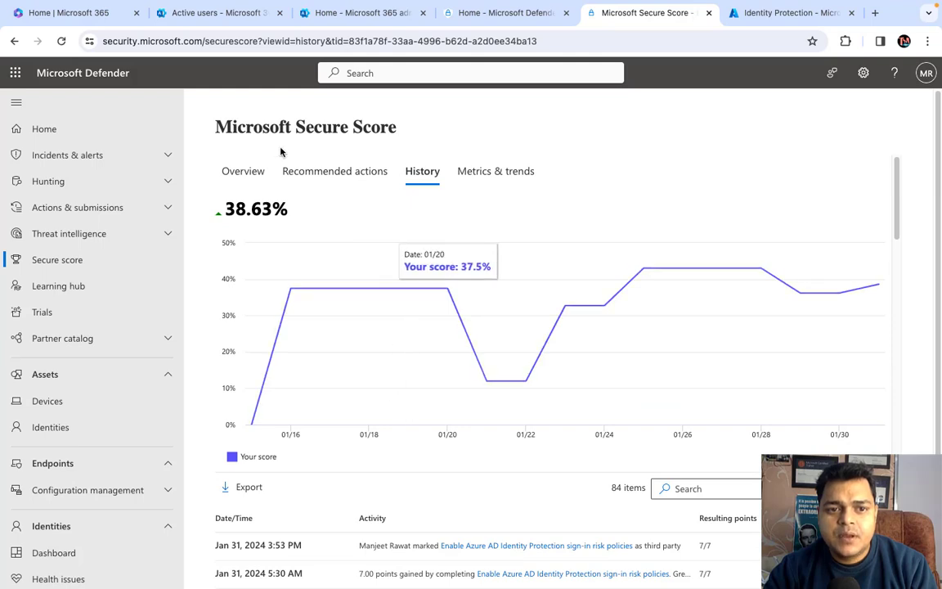
{"action": "left_click", "coordinate": [245, 173]}
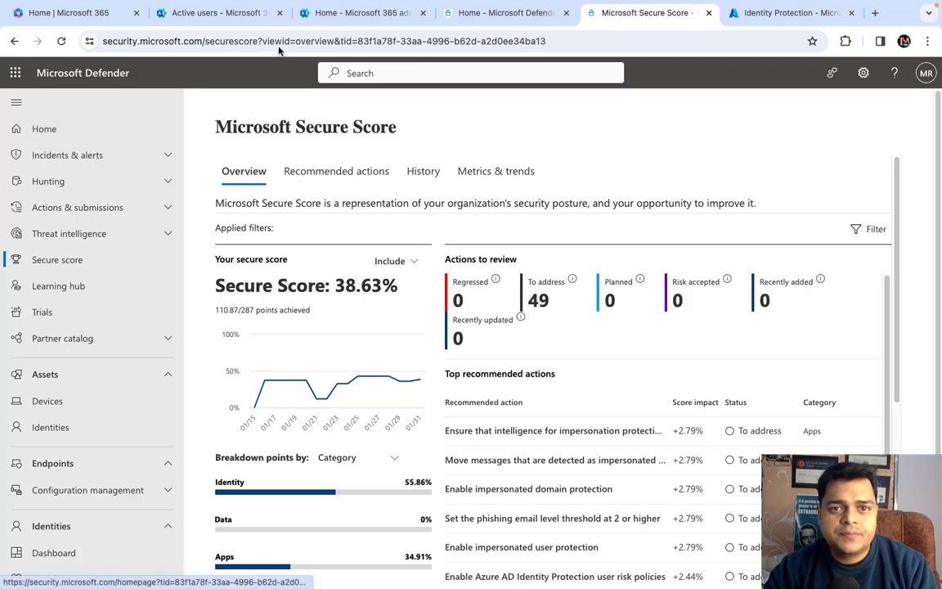
{"action": "left_click", "coordinate": [489, 13]}
{"action": "left_click", "coordinate": [480, 39]}
{"action": "key", "text": "Return"}
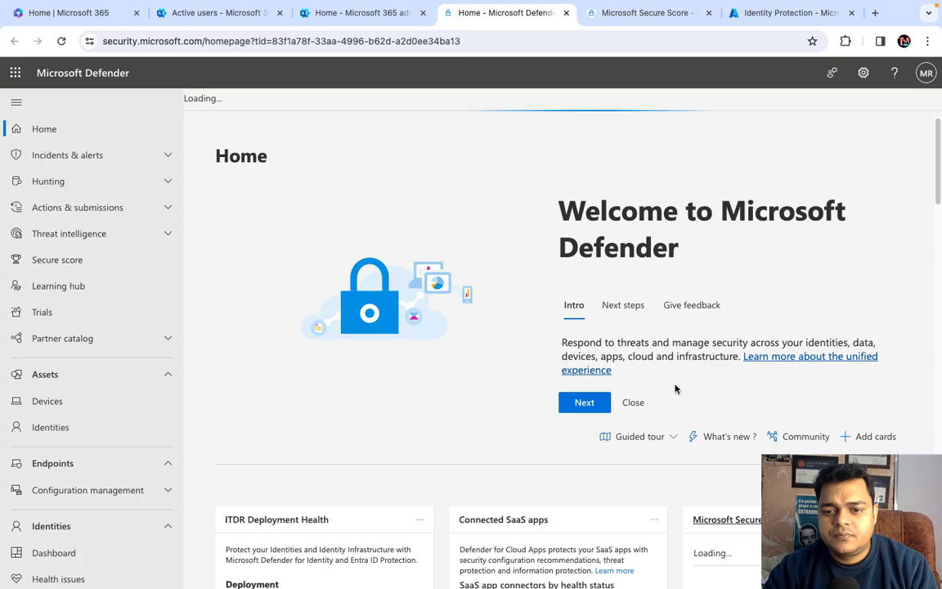
Step: Check the home page Secure Score card at 38.63%, then switch to the macOS desktop
{"action": "scroll", "coordinate": [676, 389], "scroll_direction": "down", "scroll_amount": 3}
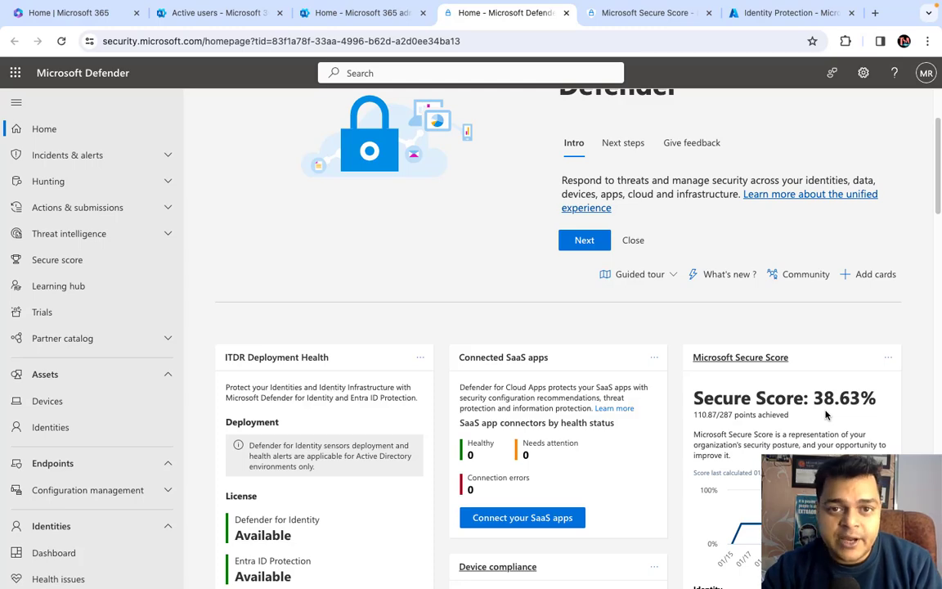
{"action": "scroll", "coordinate": [826, 415], "scroll_direction": "up", "scroll_amount": 3}
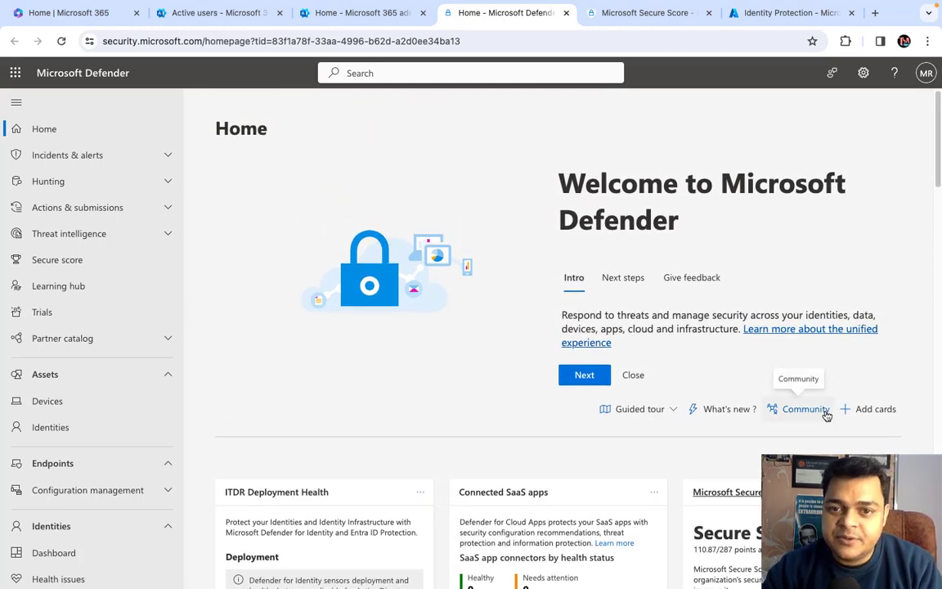
{"action": "key", "text": "ctrl+Left"}
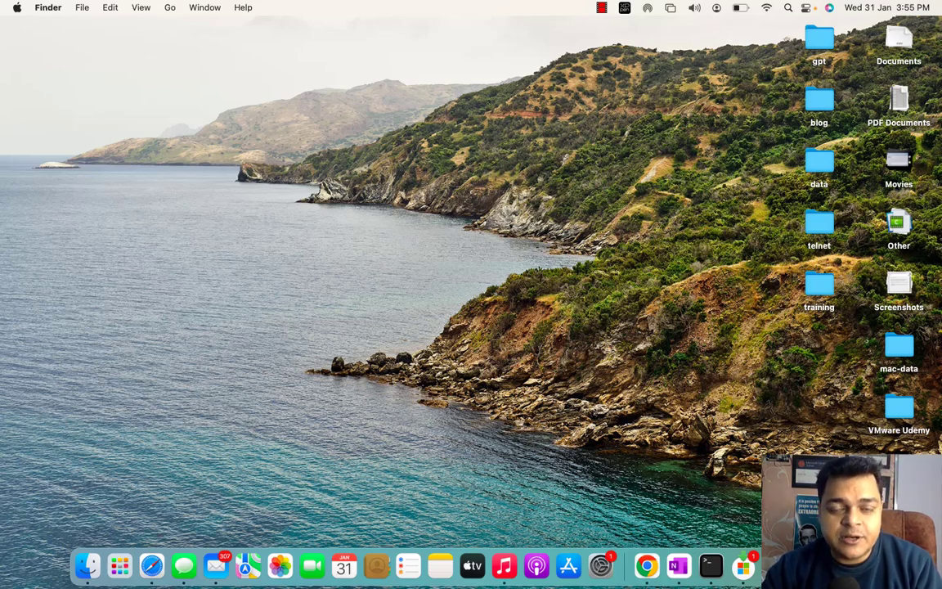
{"action": "right_click", "coordinate": [840, 566]}
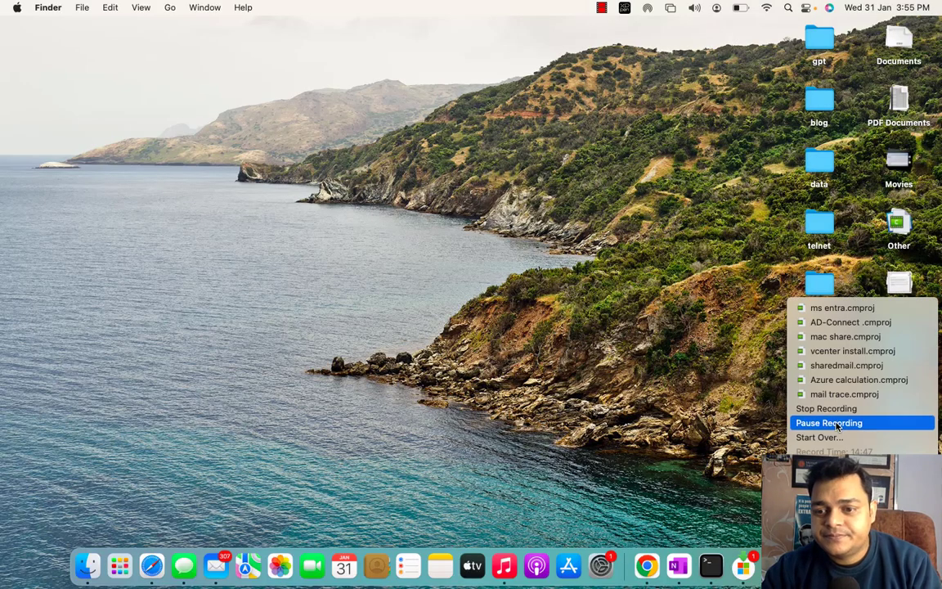